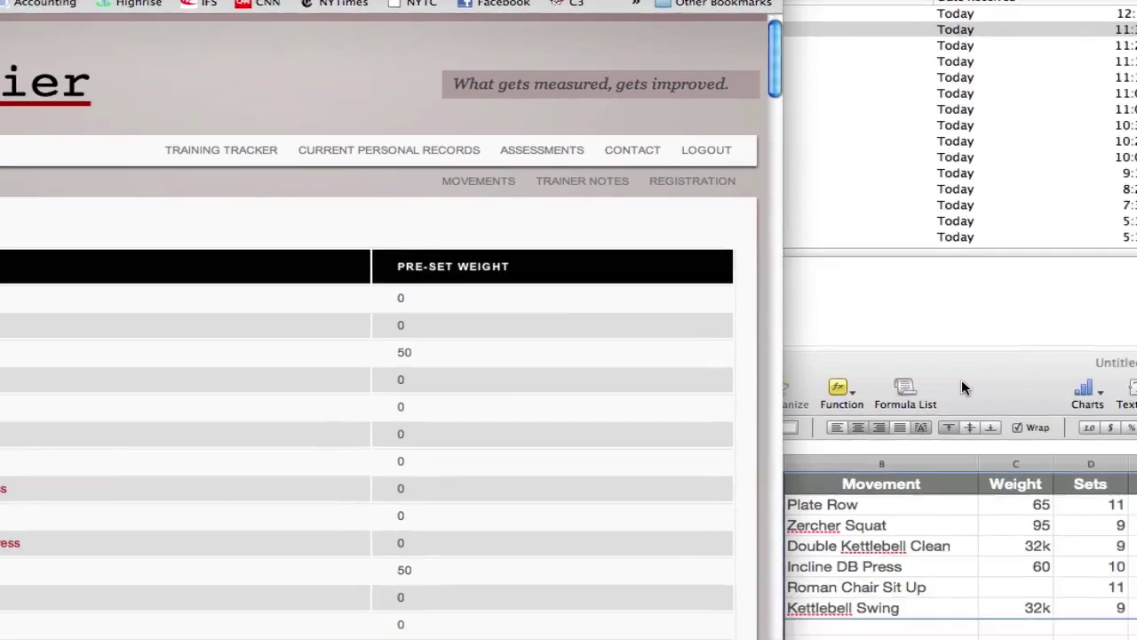
Bring the Numbers table of the six logged workout movements to the front.
click(961, 379)
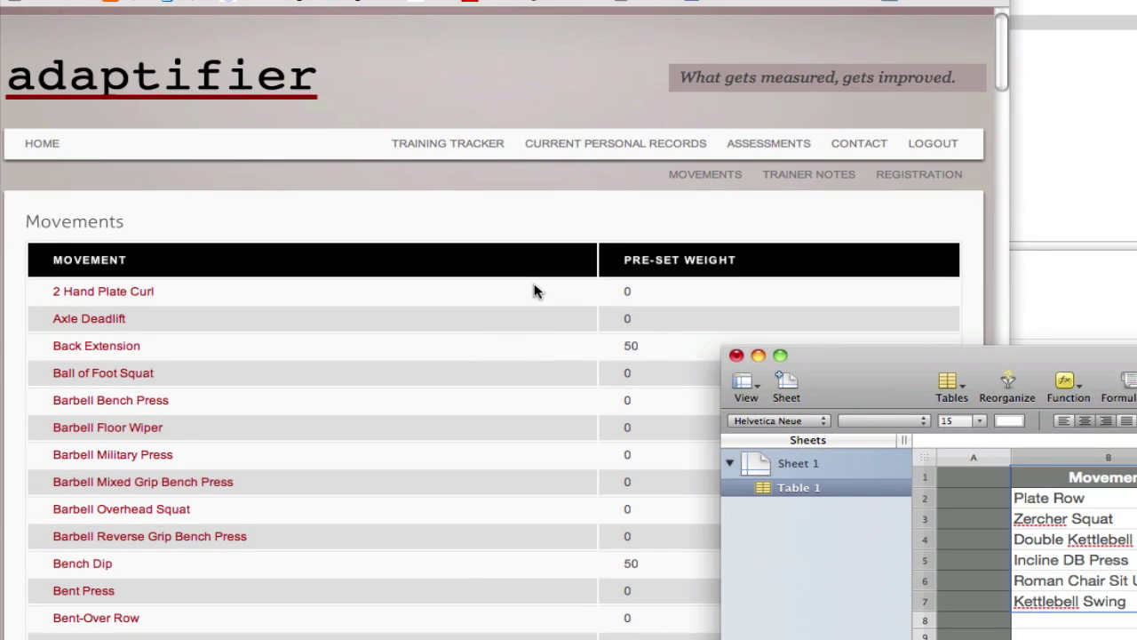
Bring the Adaptifier Movements page in Chrome back in front of the Numbers table.
click(534, 291)
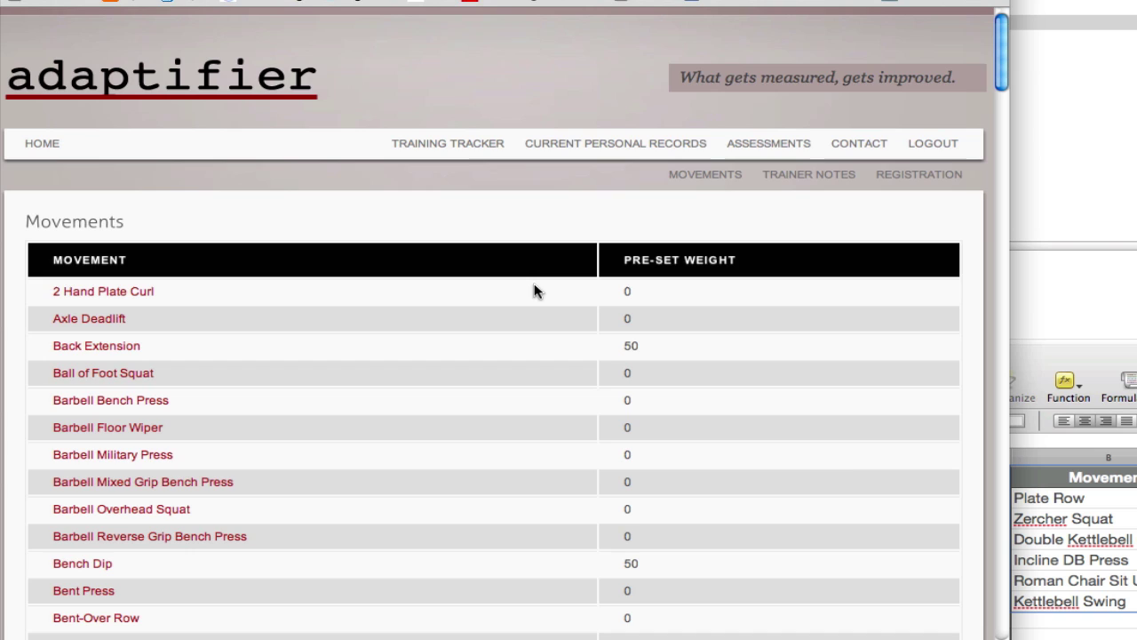
Add a movement named 'Plate Row' with its pre-set weight left at None.
scroll(535, 291, down, 20)
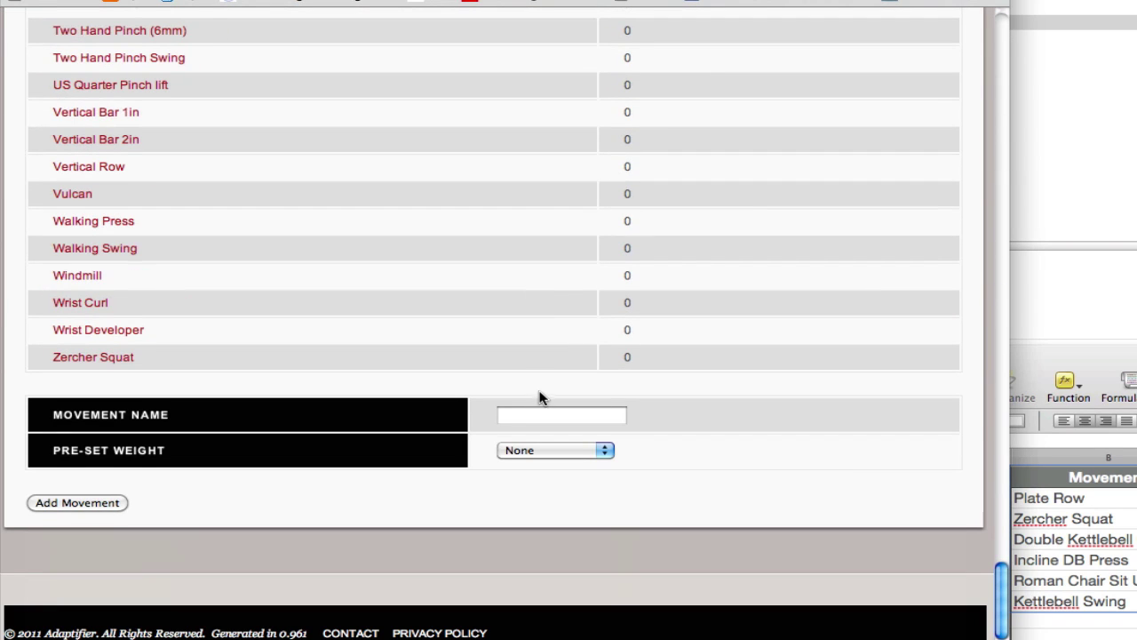
click(546, 415)
text(Plate Row)
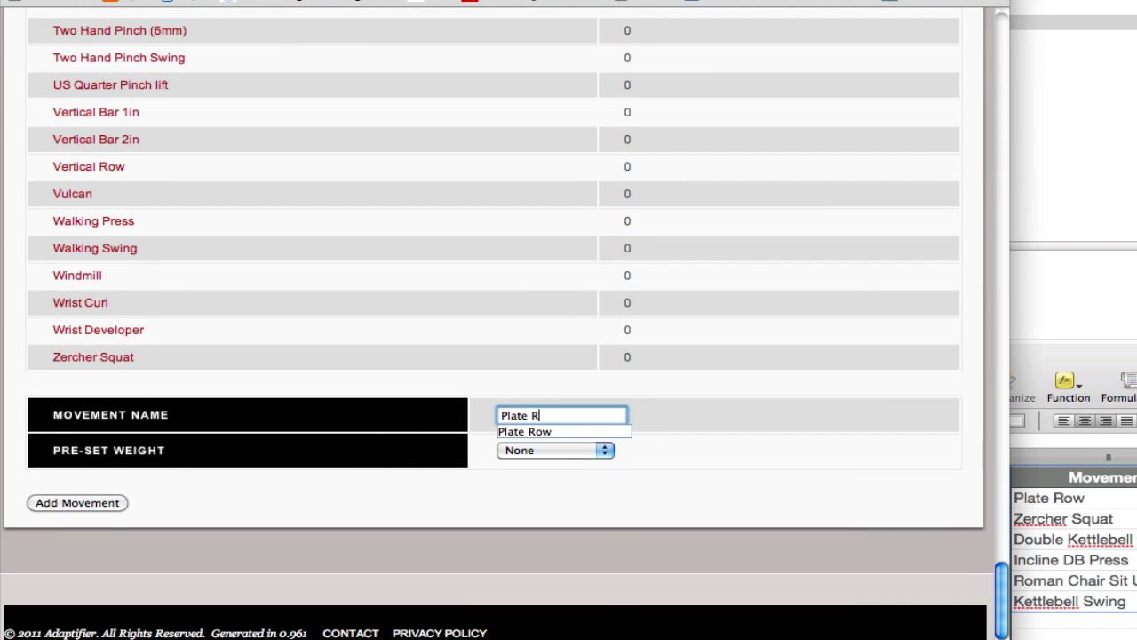
key(Tab)
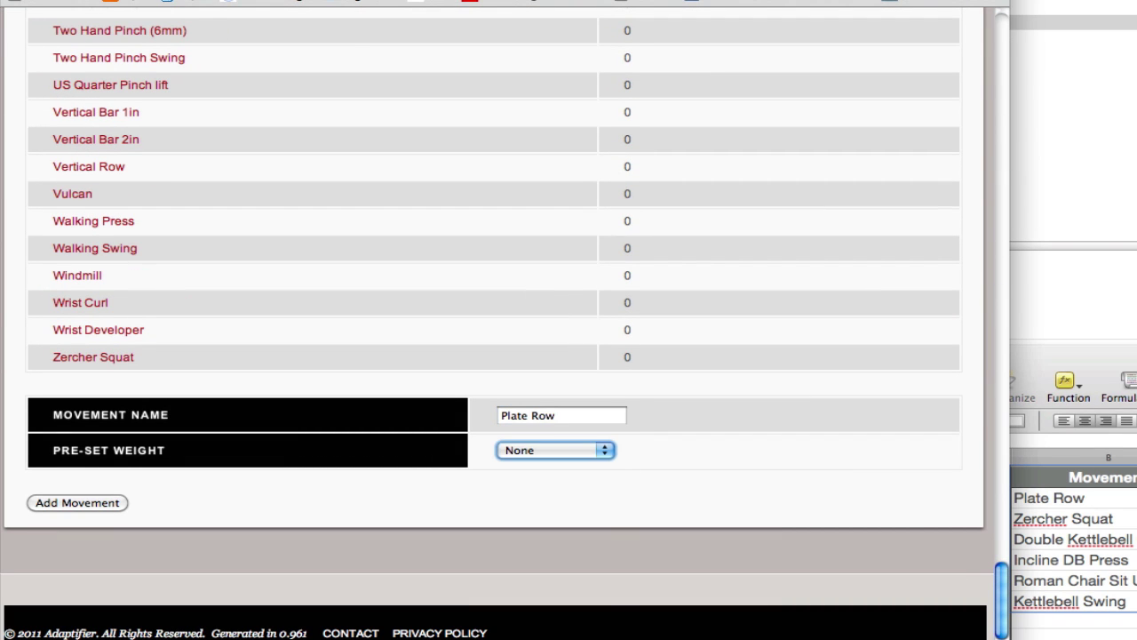
click(601, 450)
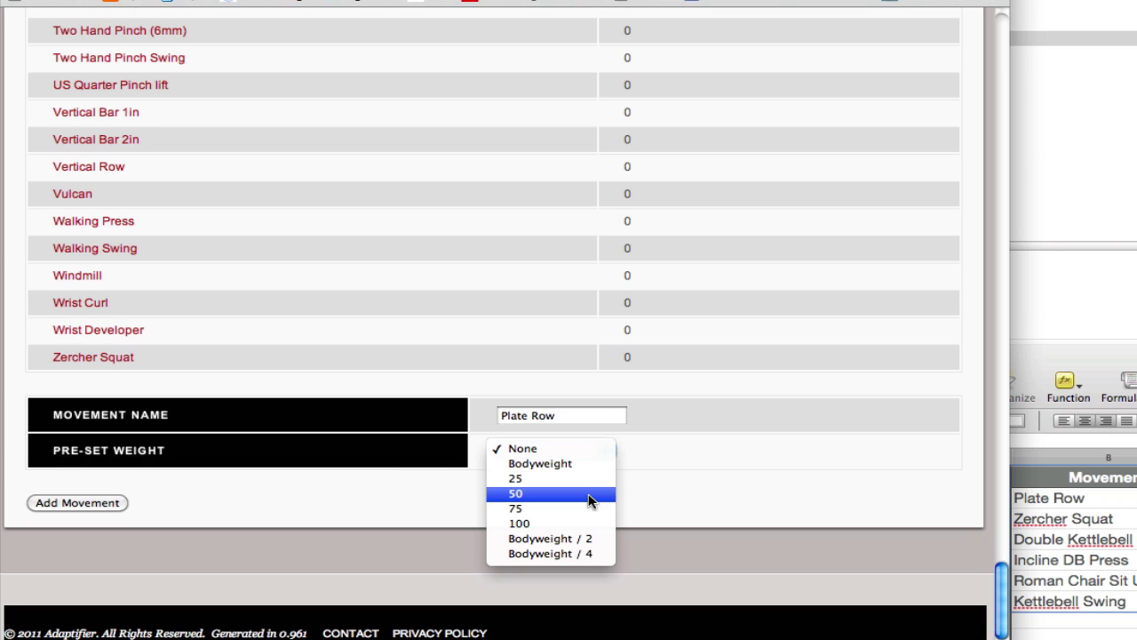
click(723, 452)
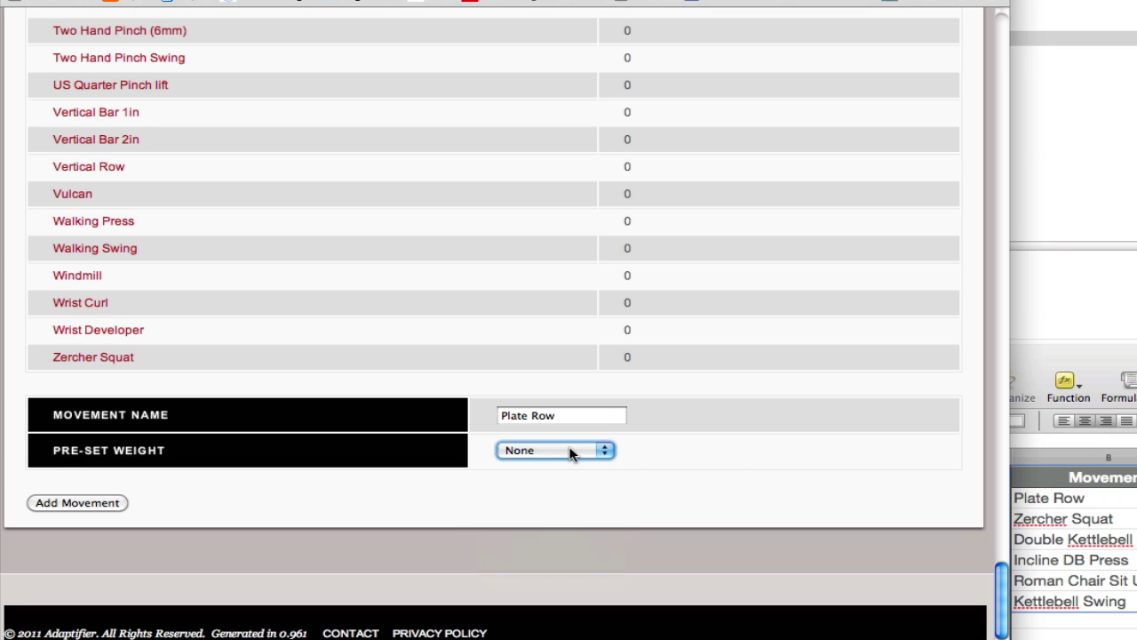
click(78, 503)
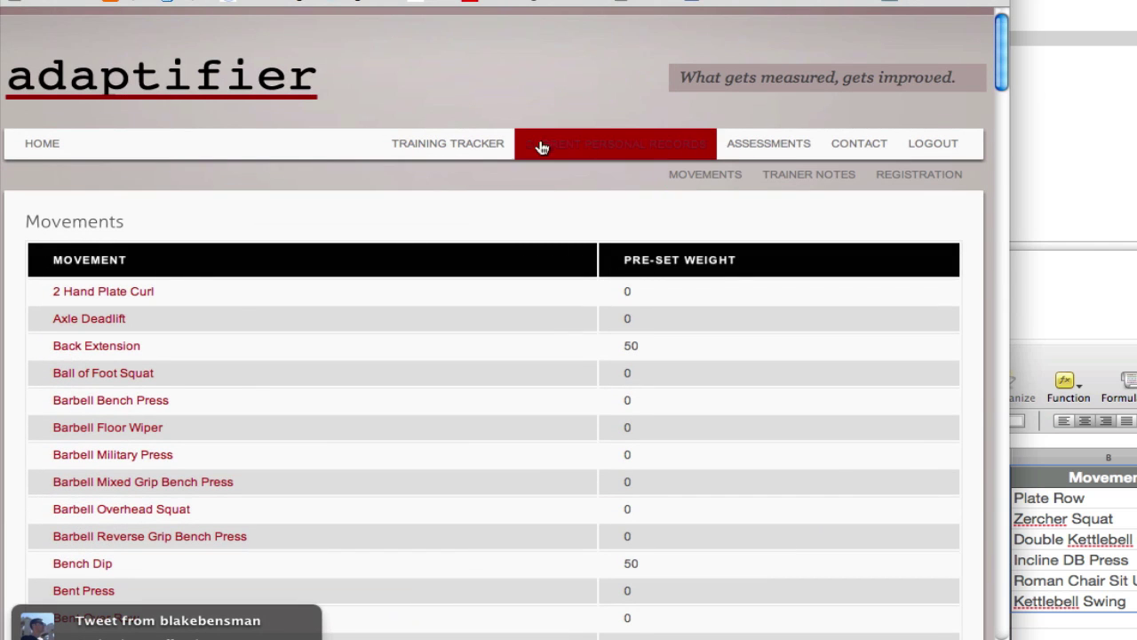
Start a new training session in Training Tracker and choose Plate Row as the movement.
click(476, 149)
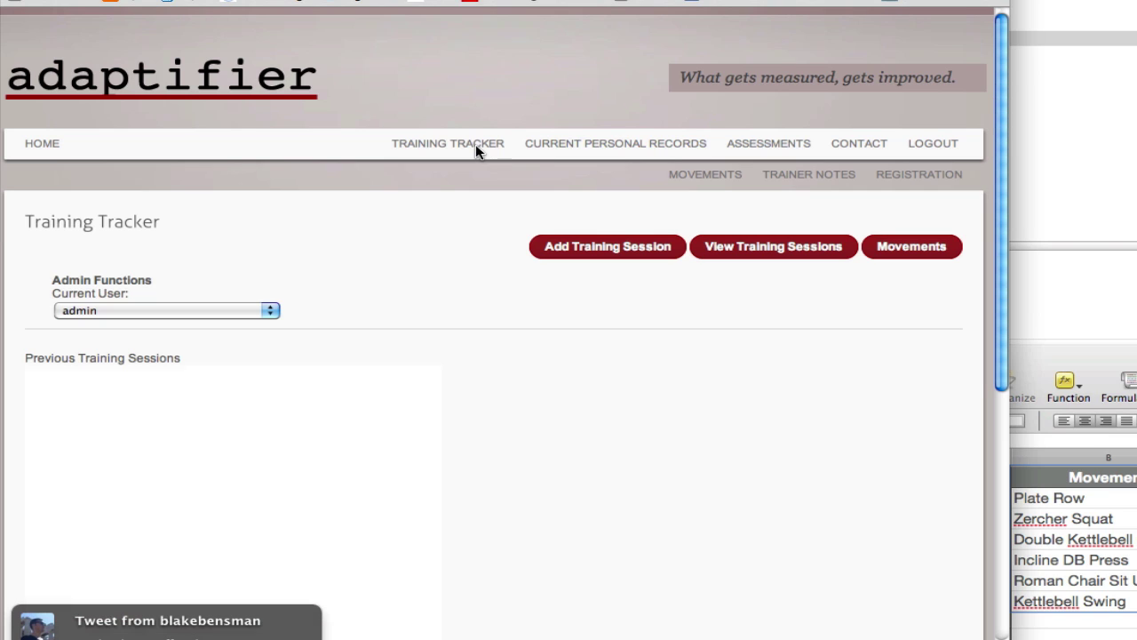
click(595, 249)
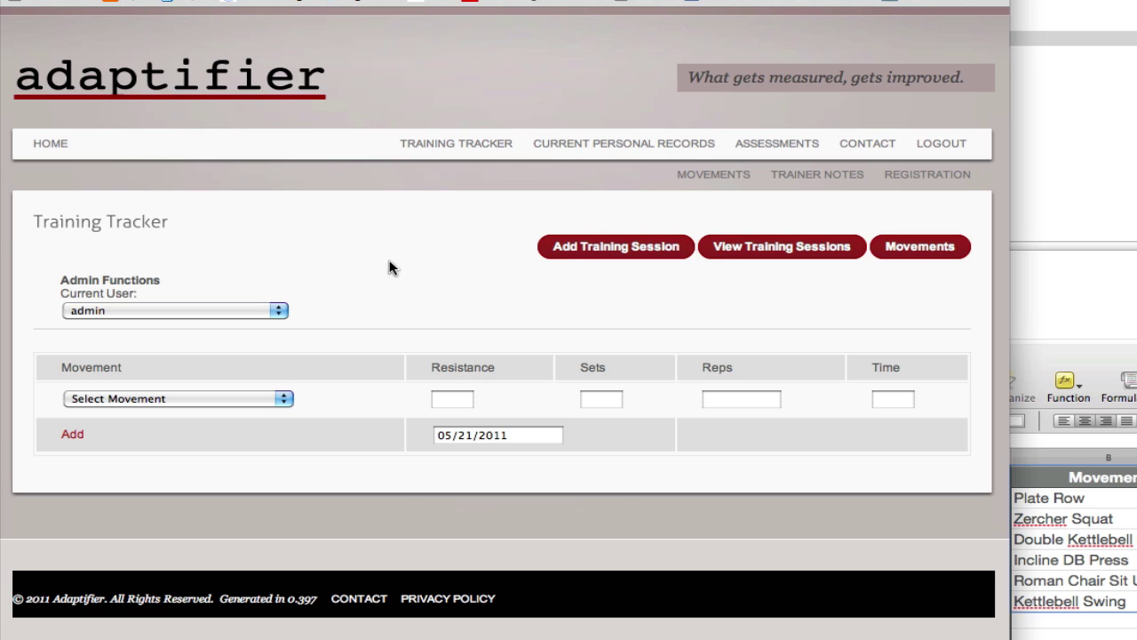
click(260, 399)
scroll(258, 398, down, 10)
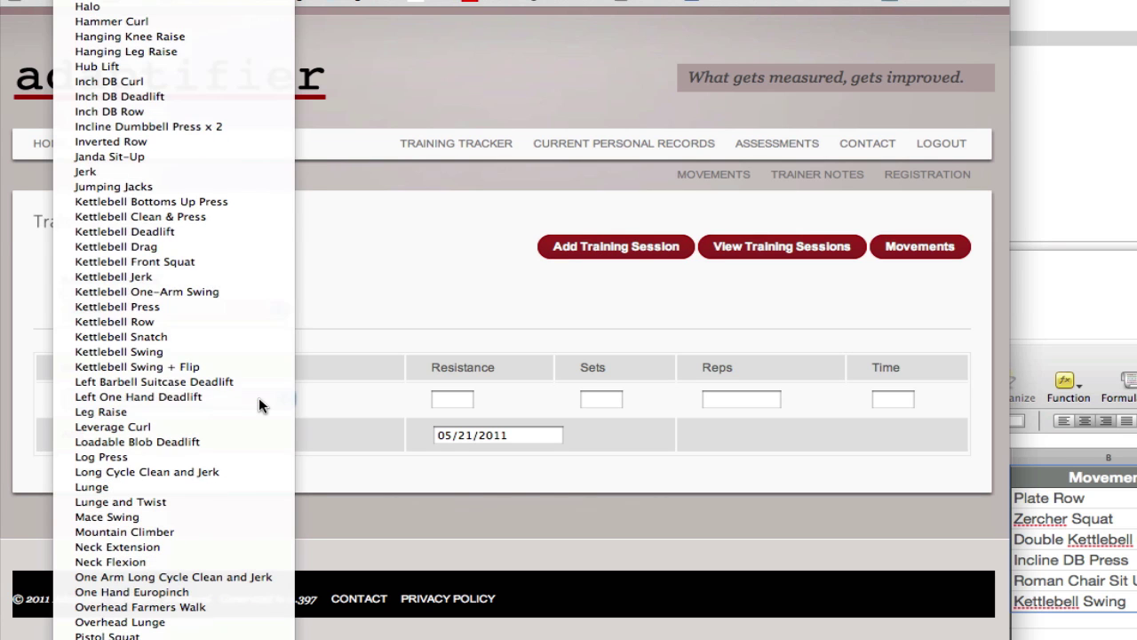
key(Return)
Log Plate Row at resistance 65, 11 sets, 98 reps, time 5:20.
key(Tab)
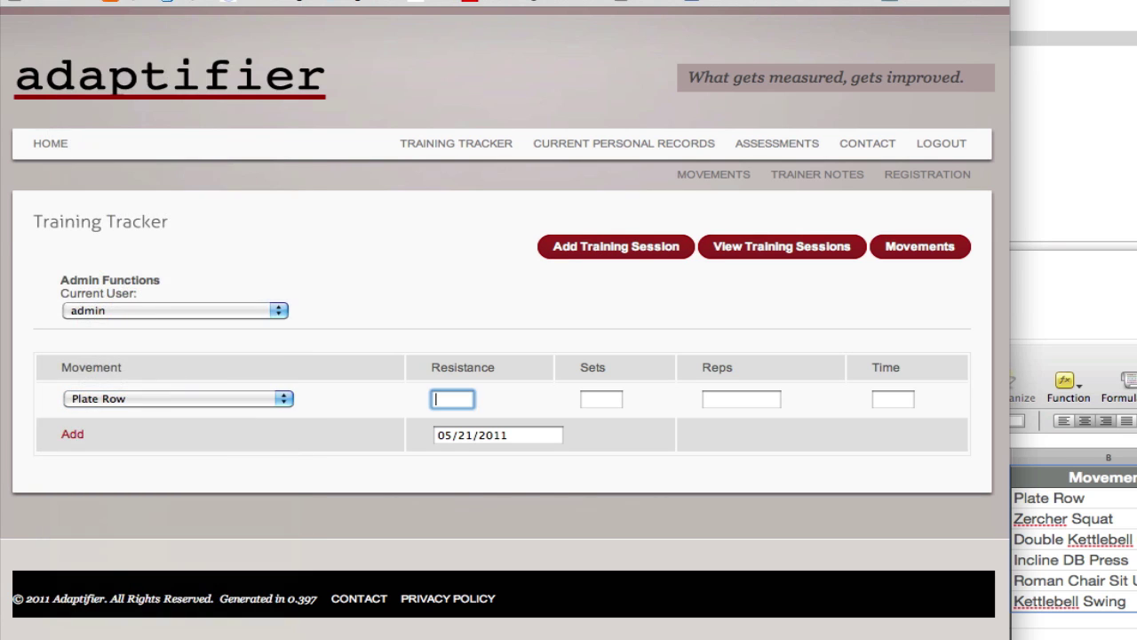
text(65)
key(Tab)
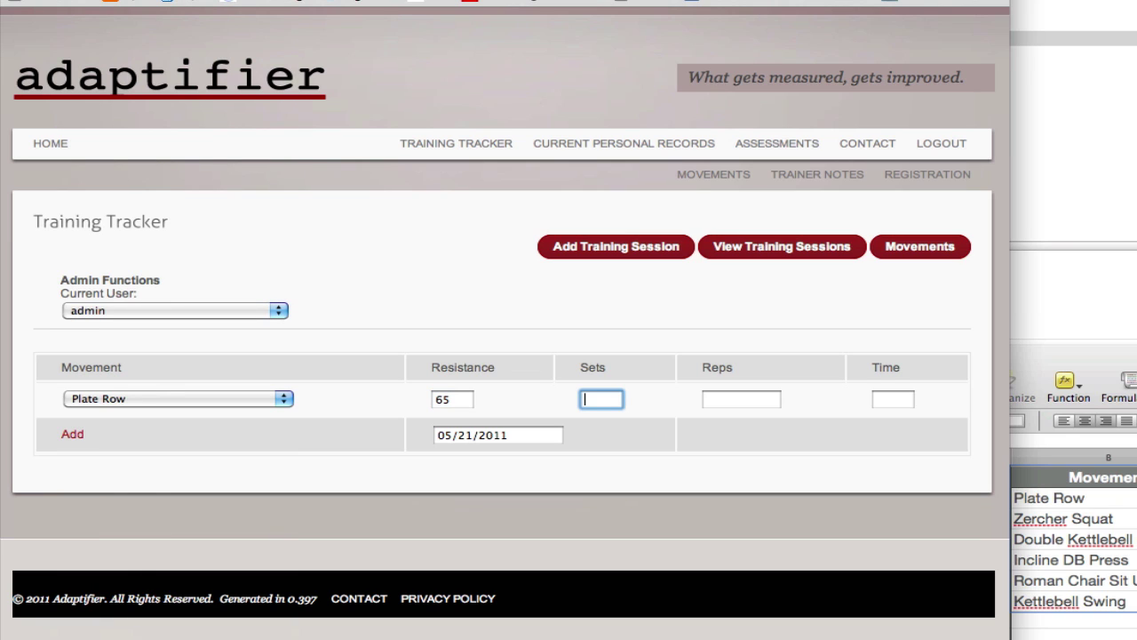
text(11)
key(Tab)
text(98)
key(Tab)
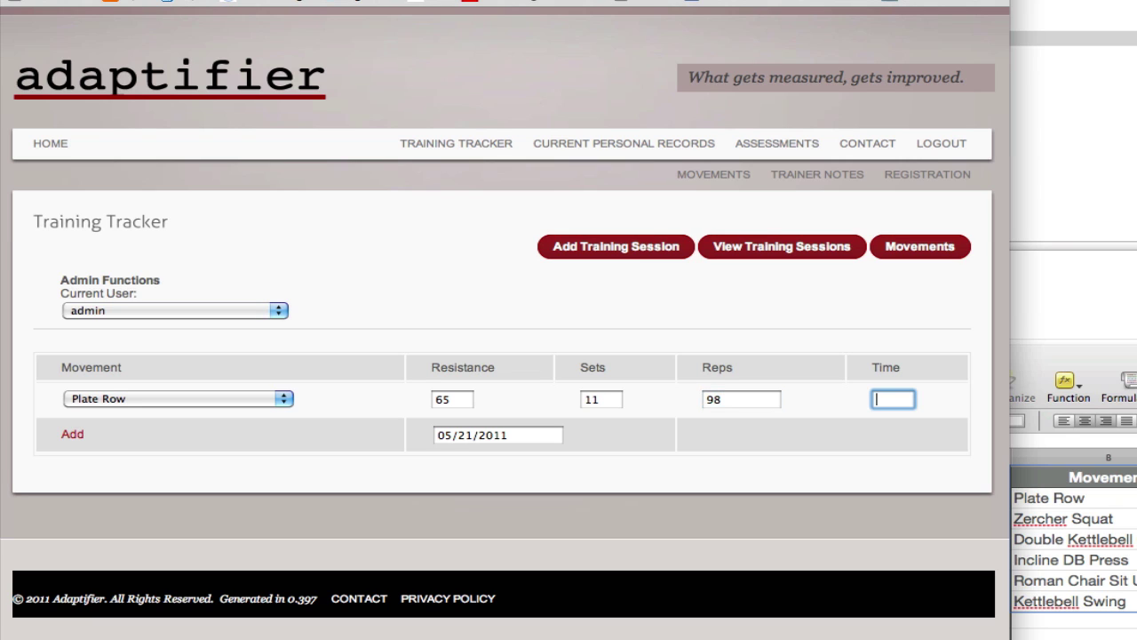
text(5:20)
click(71, 433)
Log Zercher Squat at resistance 95, 9 sets, 40+7 reps, time 5:25.
click(151, 427)
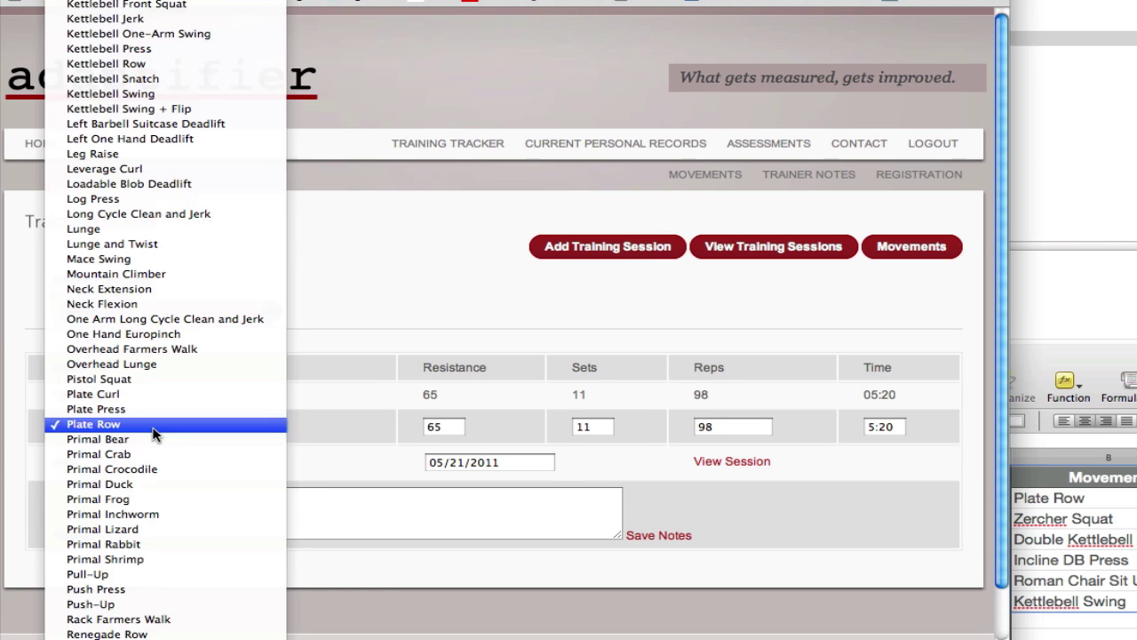
key(z)
key(Return)
key(Tab)
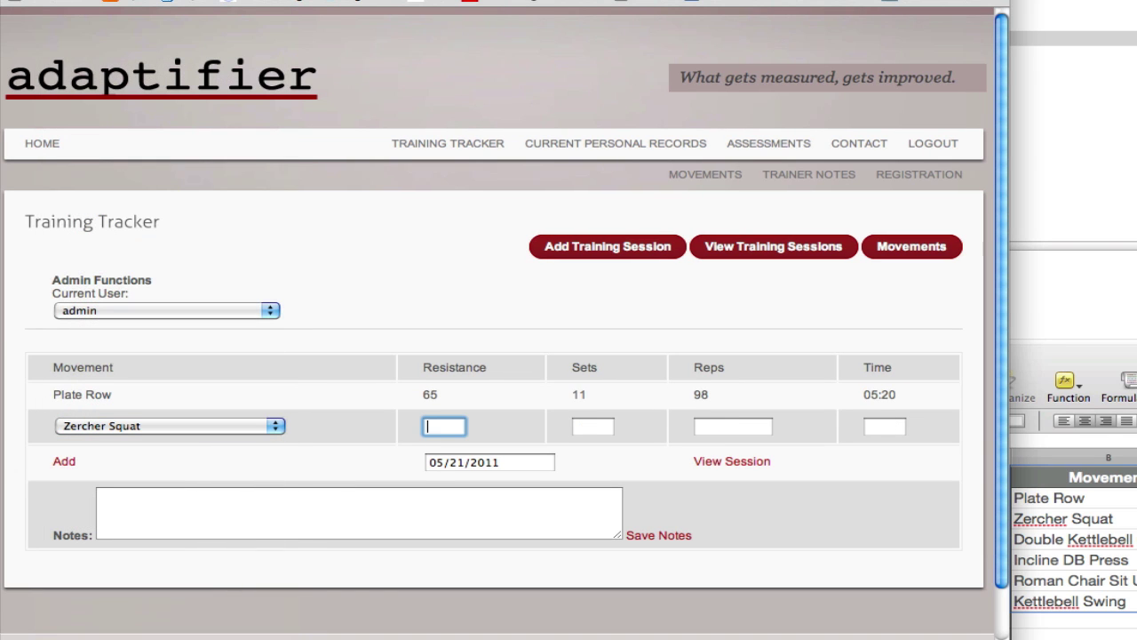
text(95)
key(Tab)
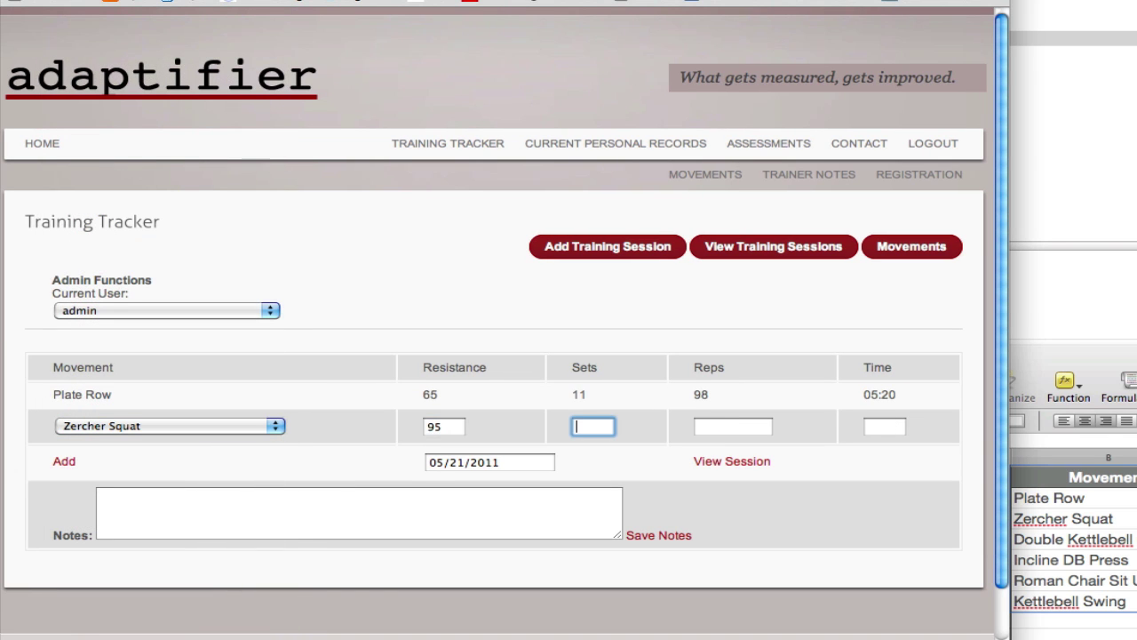
text(9)
key(Tab)
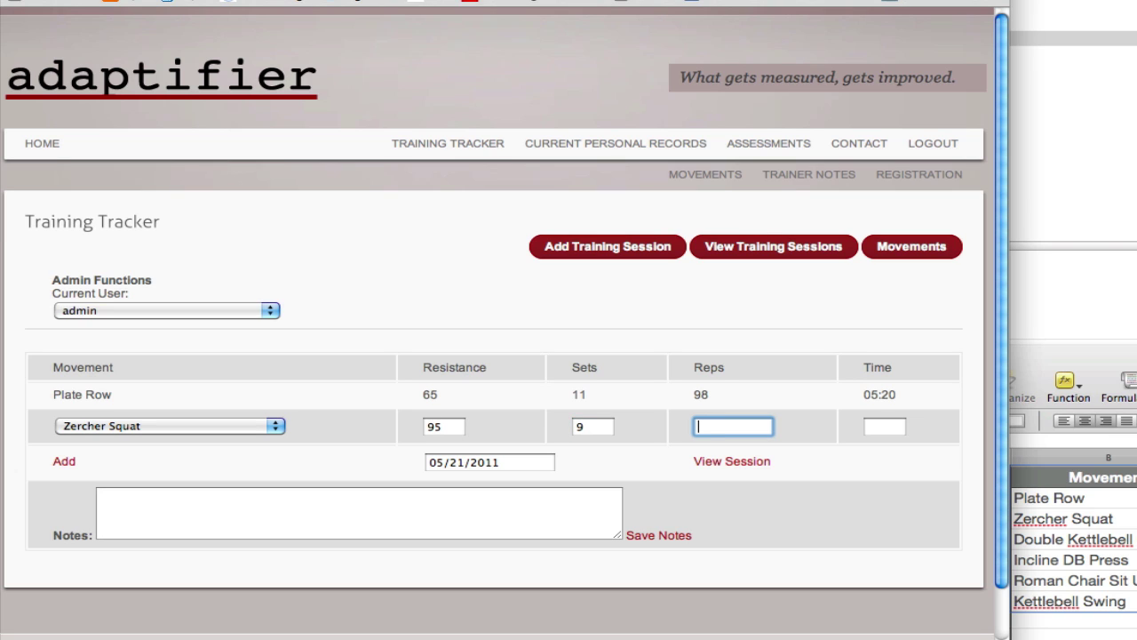
text(40+7)
key(Tab)
text(5:25)
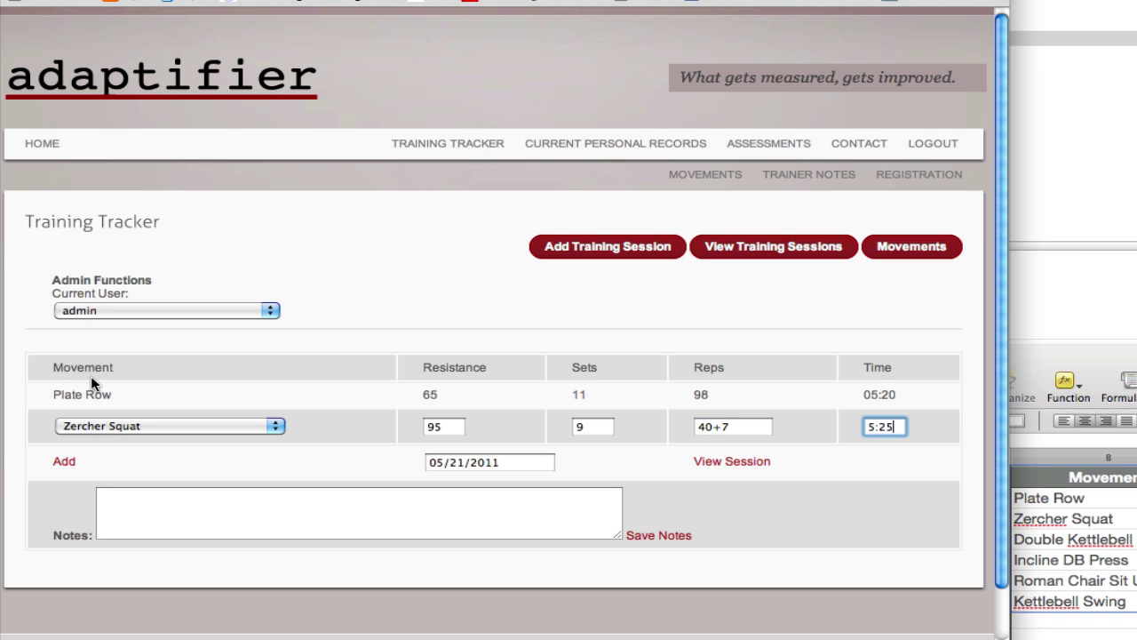
click(68, 468)
Choose Double Kettlebell Clean as the movement with 32k resistance.
click(101, 453)
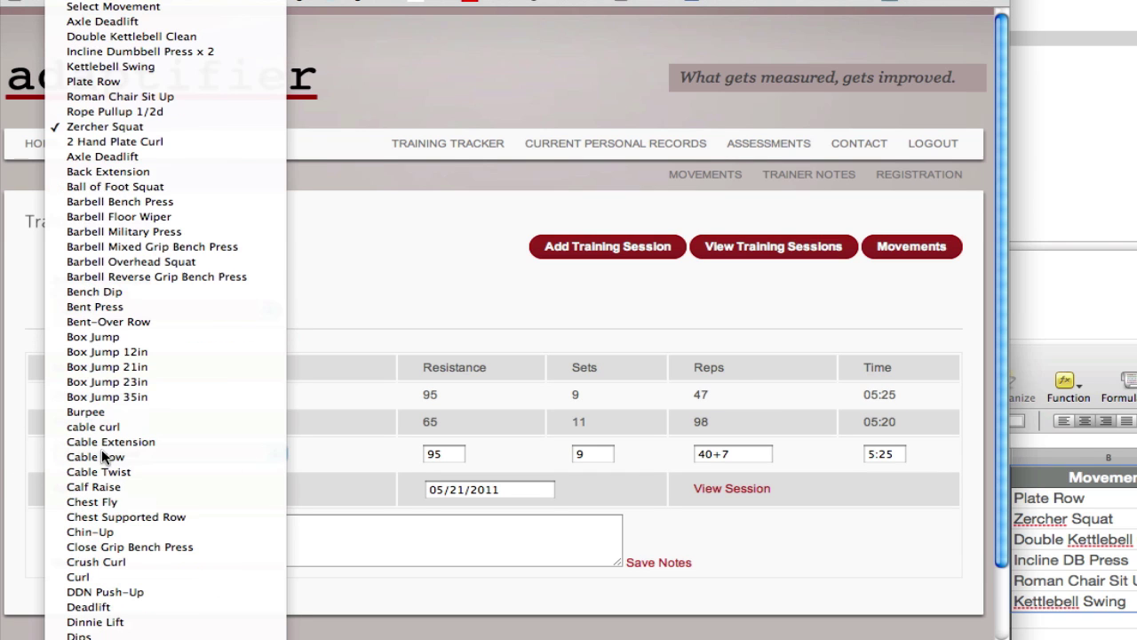
text(double k)
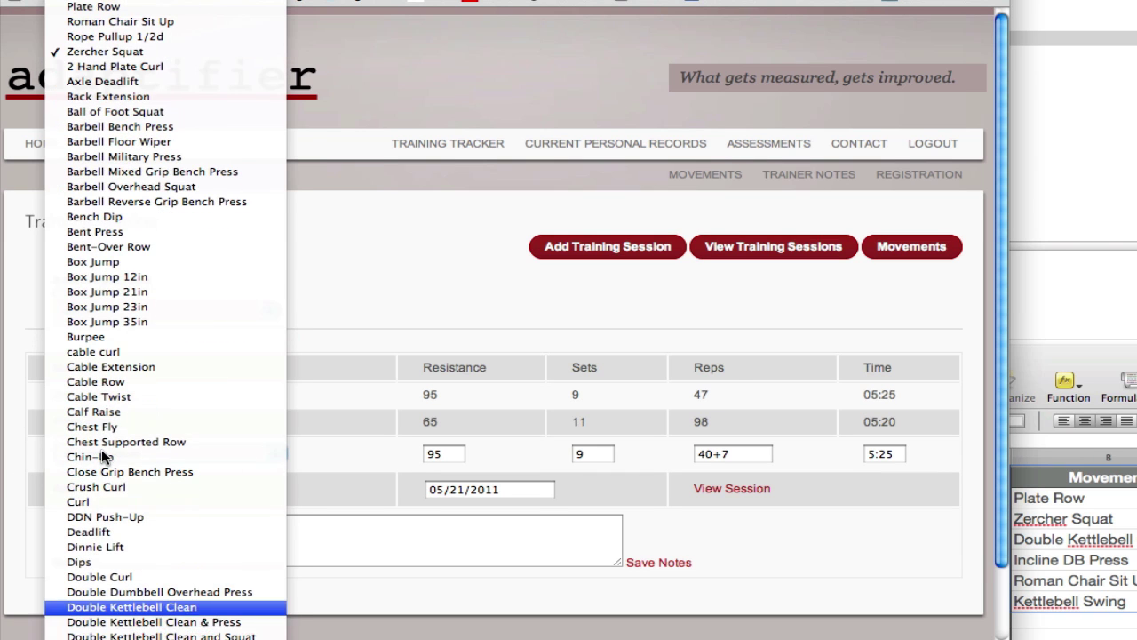
key(Return)
key(Tab)
text(32k)
Enter 9 sets, 46 reps and time 4:55, then add the Double Kettlebell Clean entry.
key(Tab)
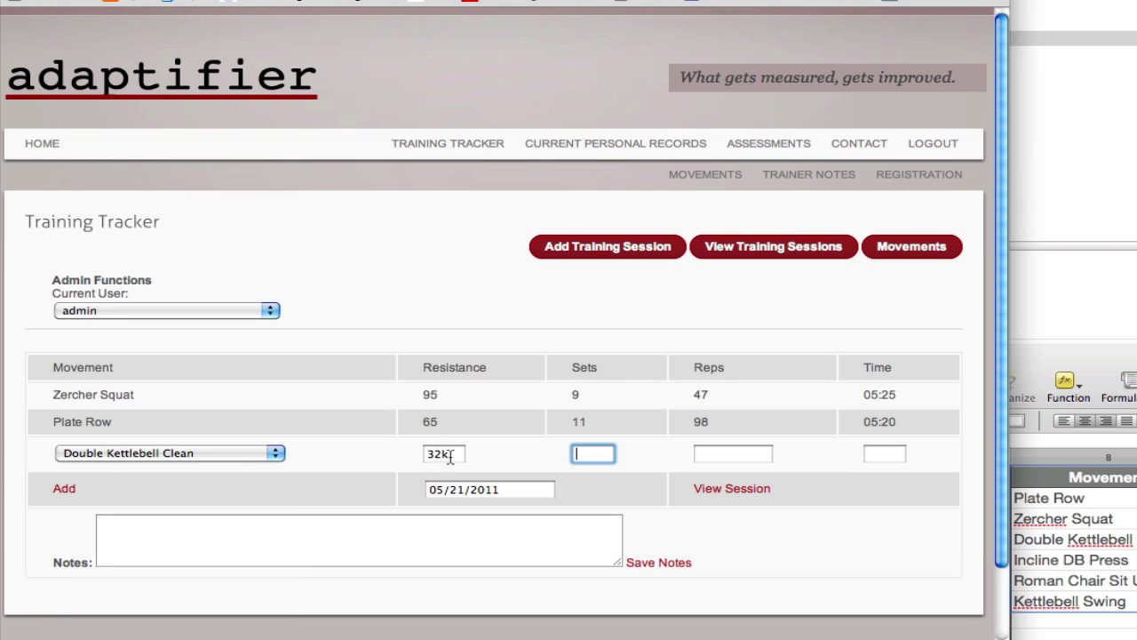
text(9)
key(Tab)
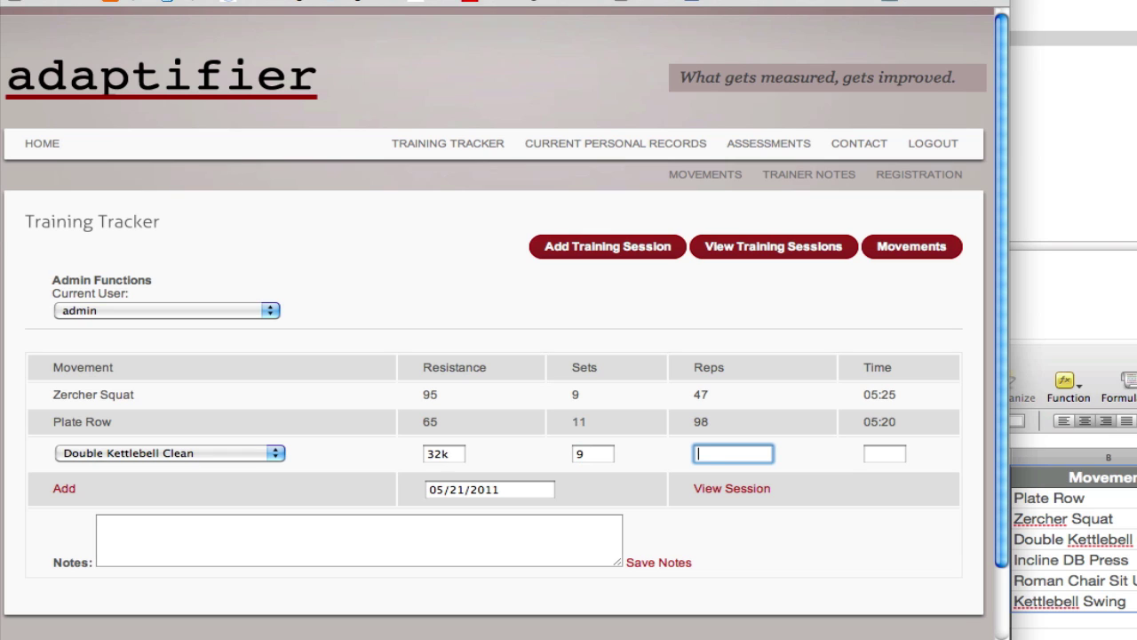
text(46)
key(Tab)
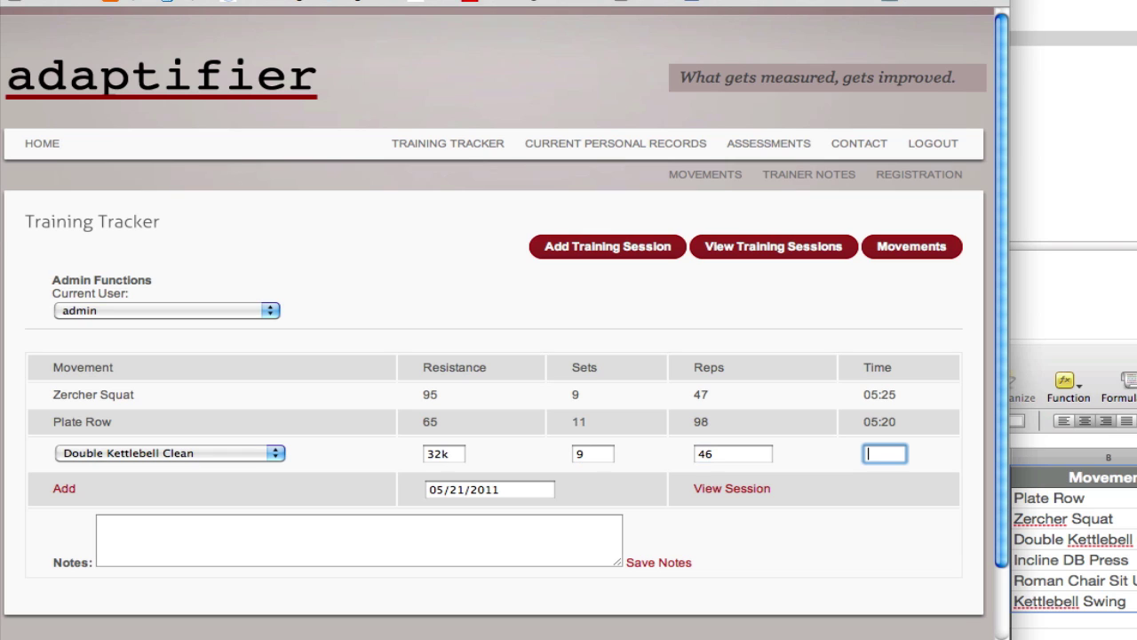
text(5)
key(BackSpace)
text(4:55)
click(58, 489)
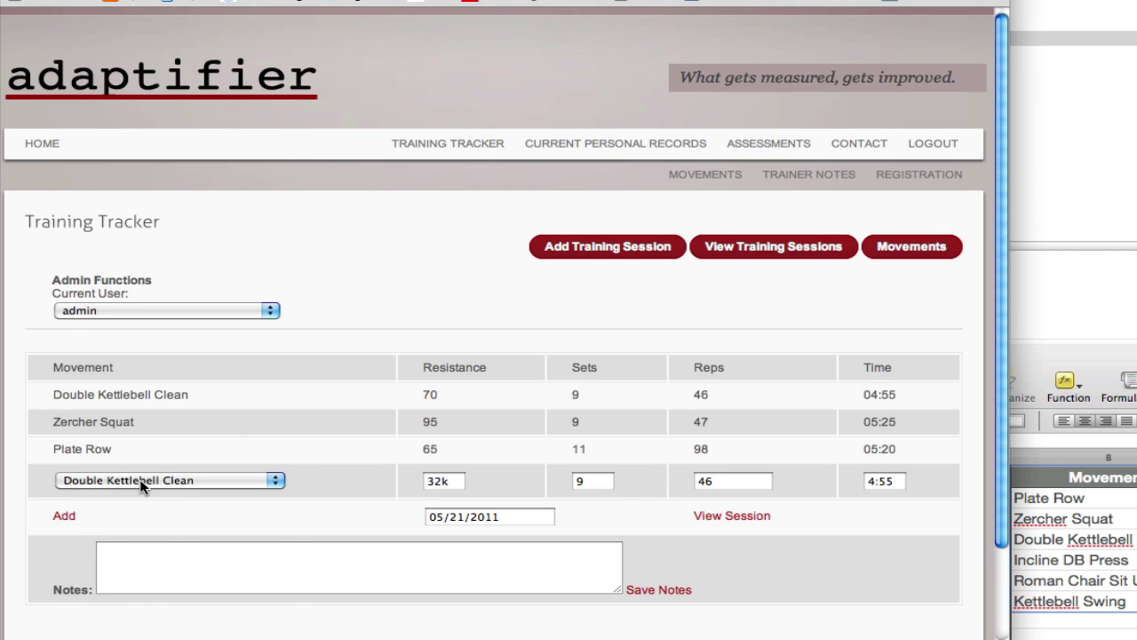
click(140, 480)
Select Incline Dumbbell Press x 2 and fill in resistance 60, 10 sets and 108 reps.
scroll(139, 487, down, 3)
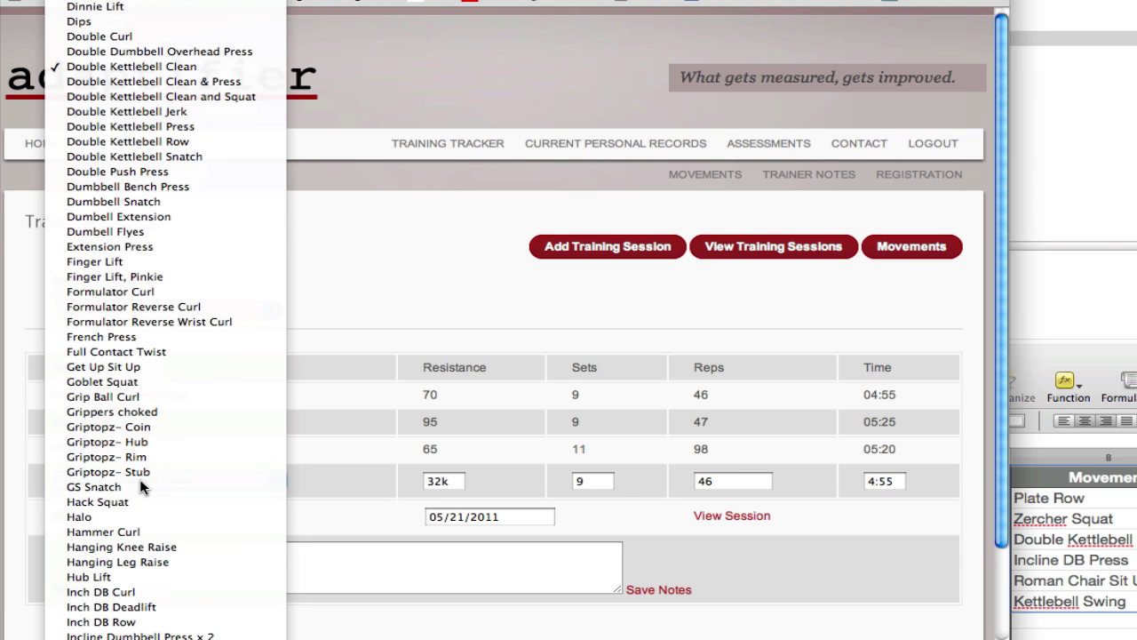
text(incl)
key(Return)
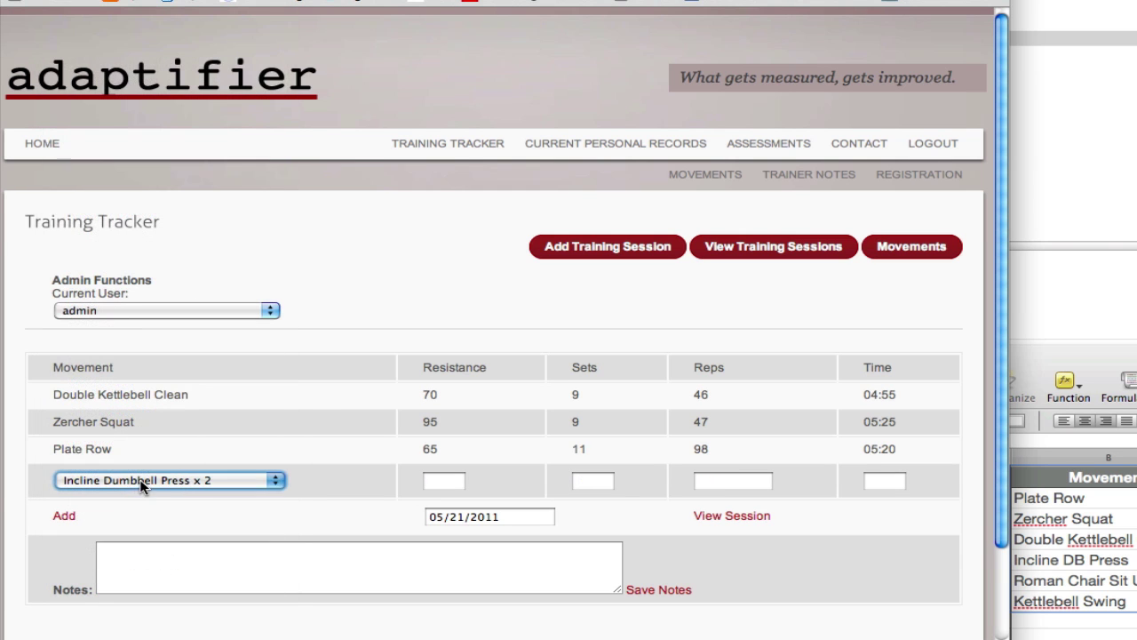
click(439, 486)
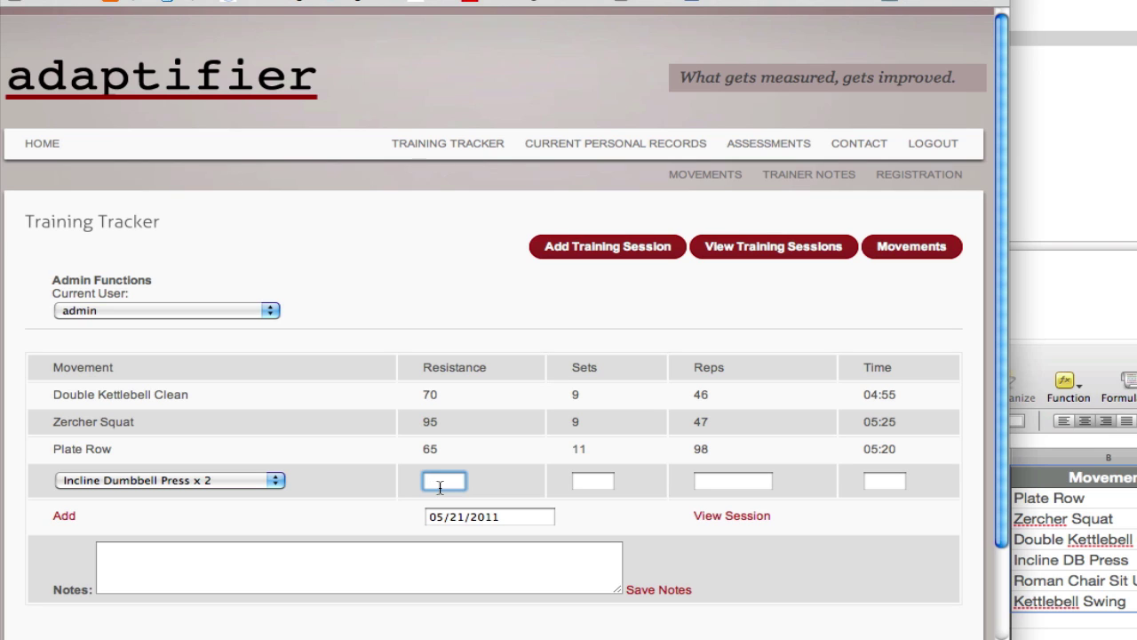
text(60)
click(593, 481)
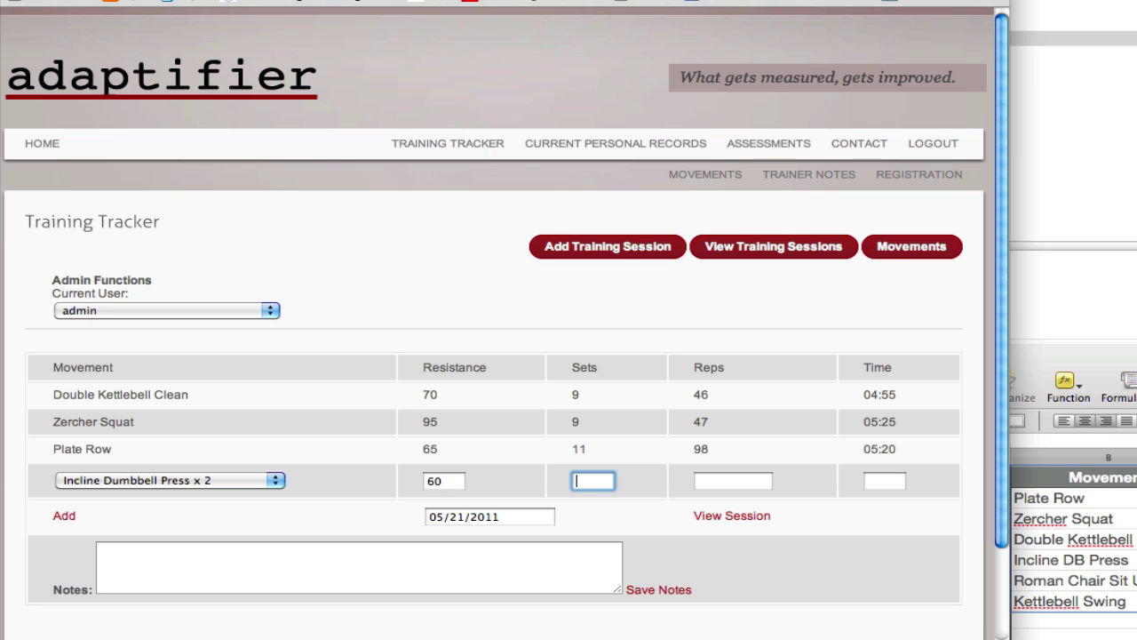
text(10)
click(733, 481)
text(108)
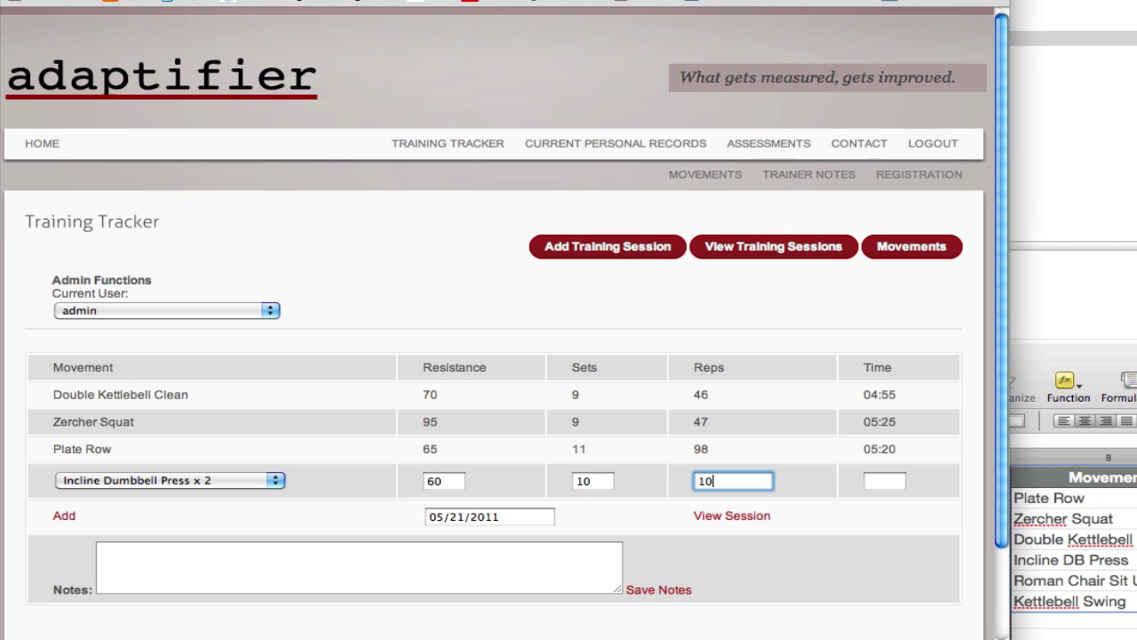
click(884, 481)
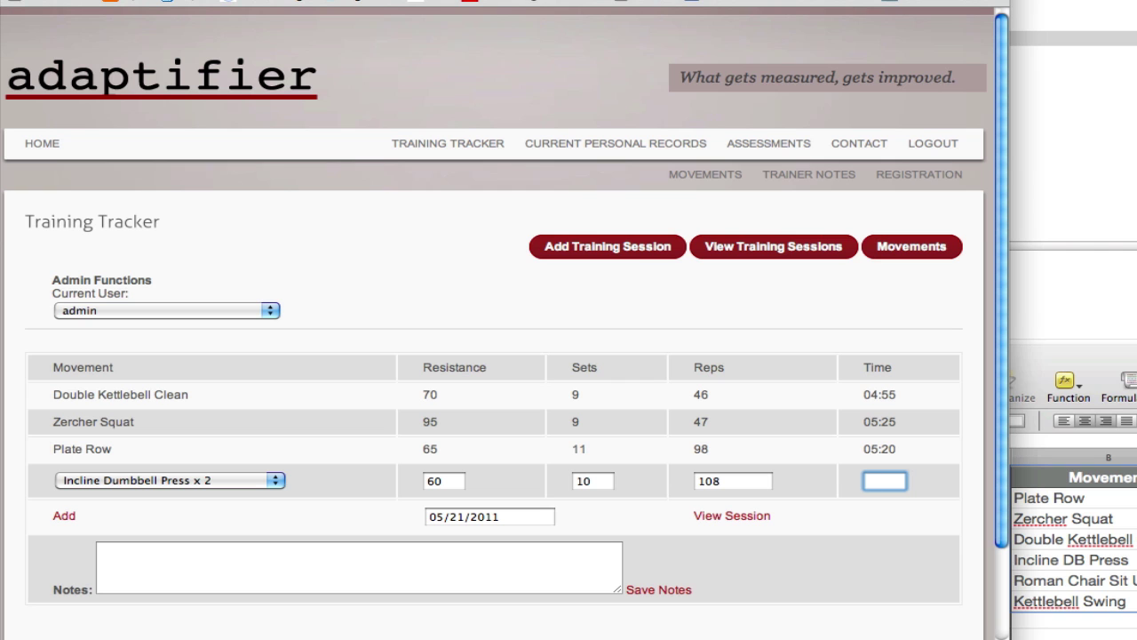
Add the Incline Dumbbell Press x 2 entry with time 5:35, then pick Roman Chair Sit Up.
text(5:35)
click(69, 517)
click(134, 507)
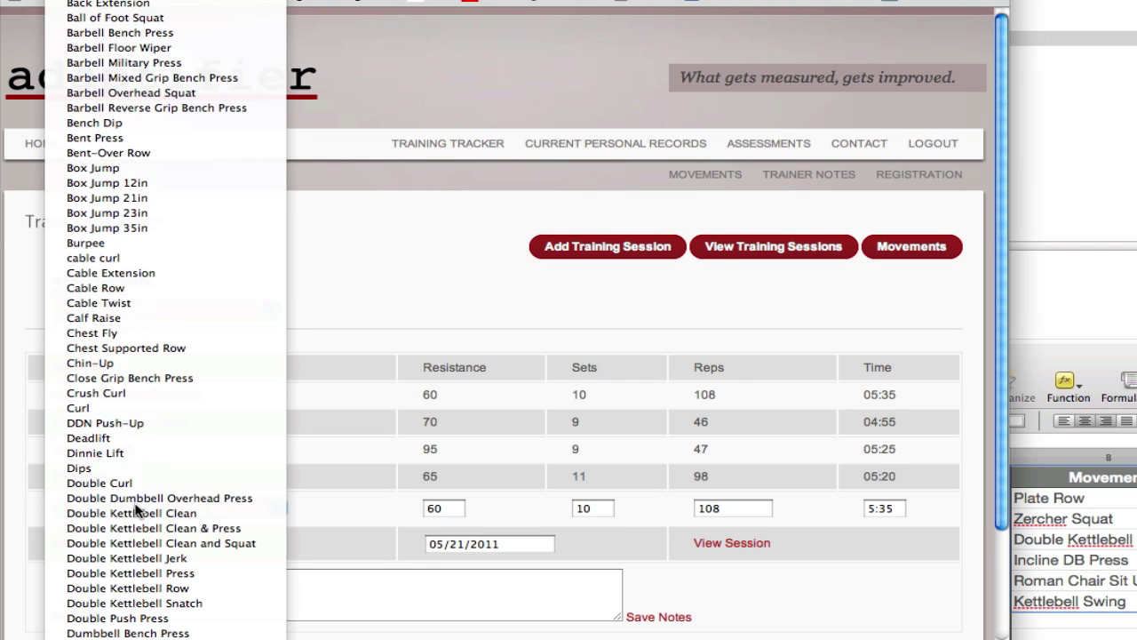
scroll(138, 509, down, 15)
click(140, 505)
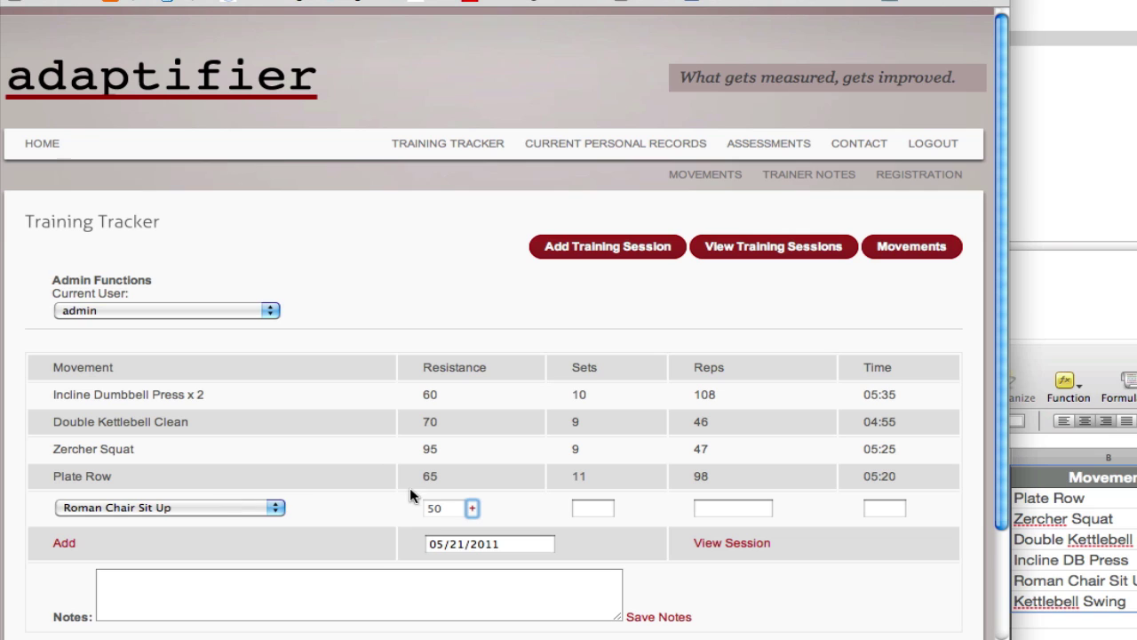
Log Roman Chair Sit Up at resistance 50 + 10, 11 sets, 135 reps, time 4:55.
click(473, 514)
click(479, 510)
text(10)
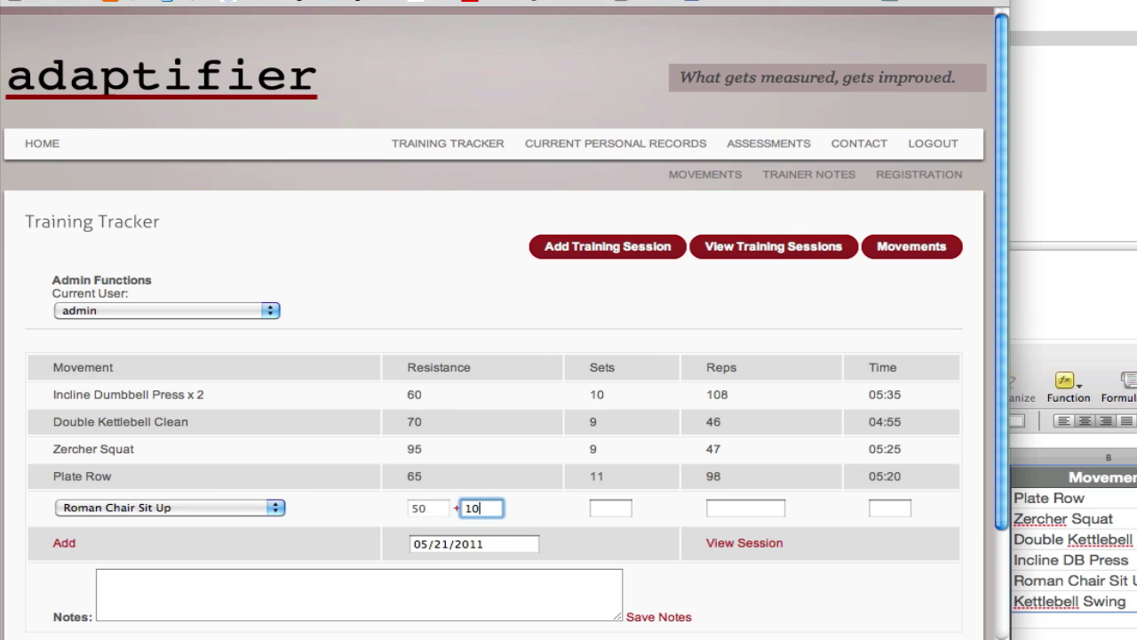
key(Tab)
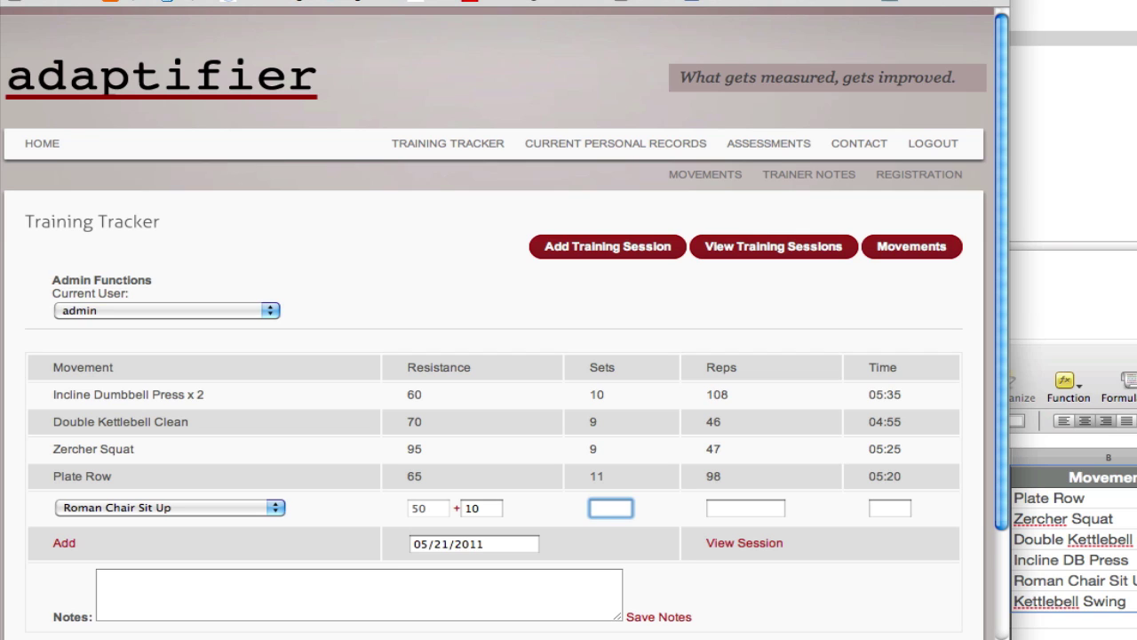
text(11)
key(Tab)
text(135)
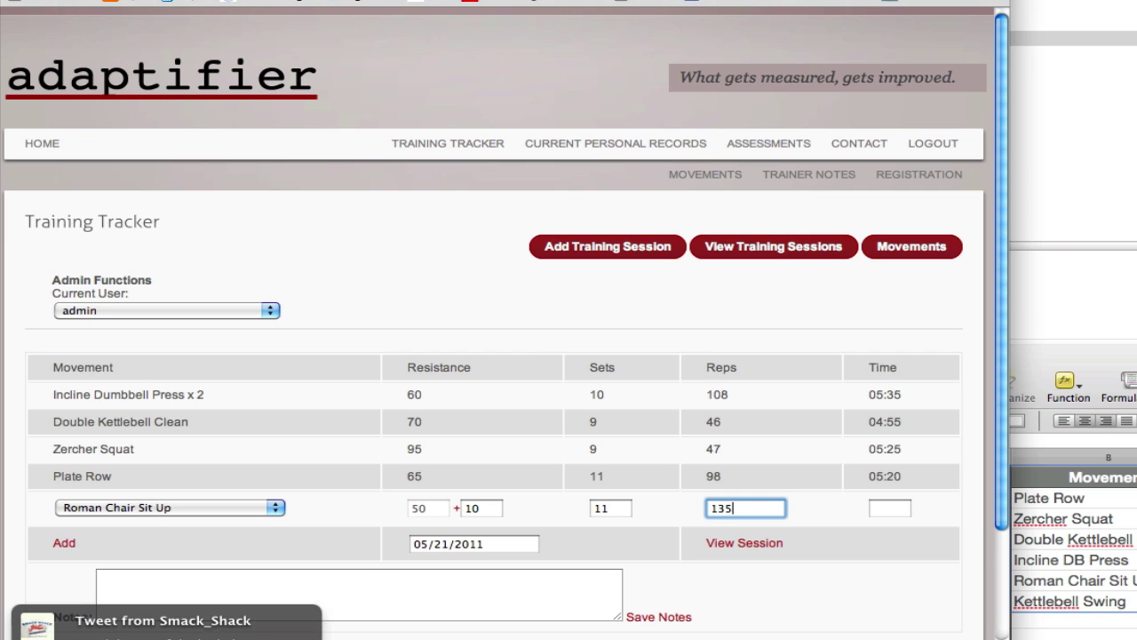
key(Tab)
text(4:55)
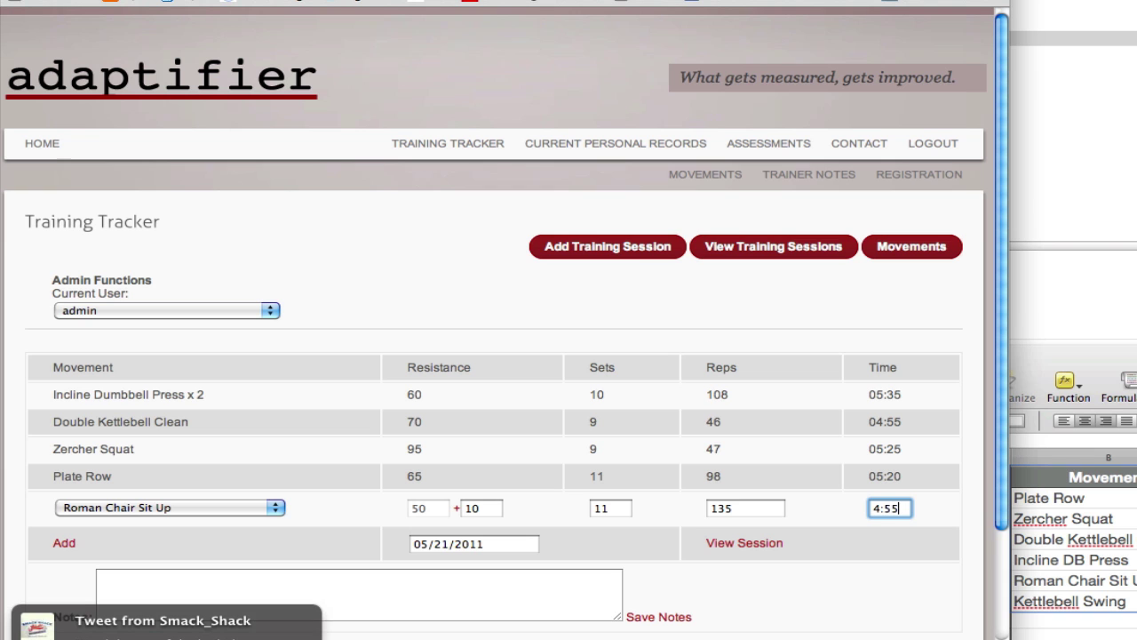
click(64, 542)
scroll(269, 444, down, 5)
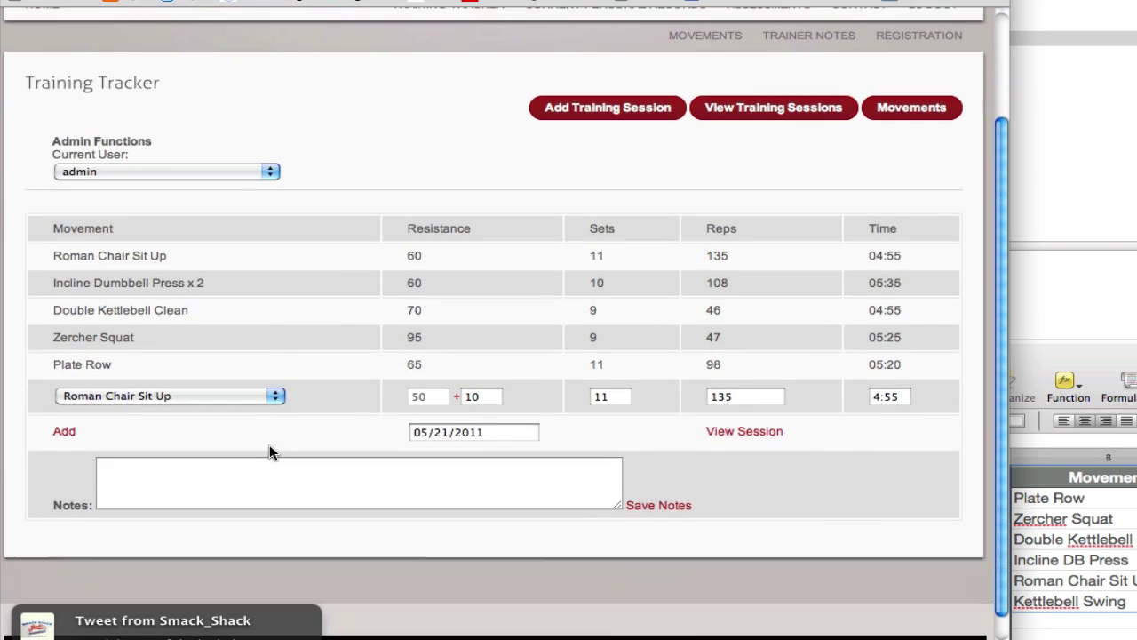
Log Kettlebell Swing at 32k resistance, 8 sets, 50 reps, time 4:45.
click(223, 394)
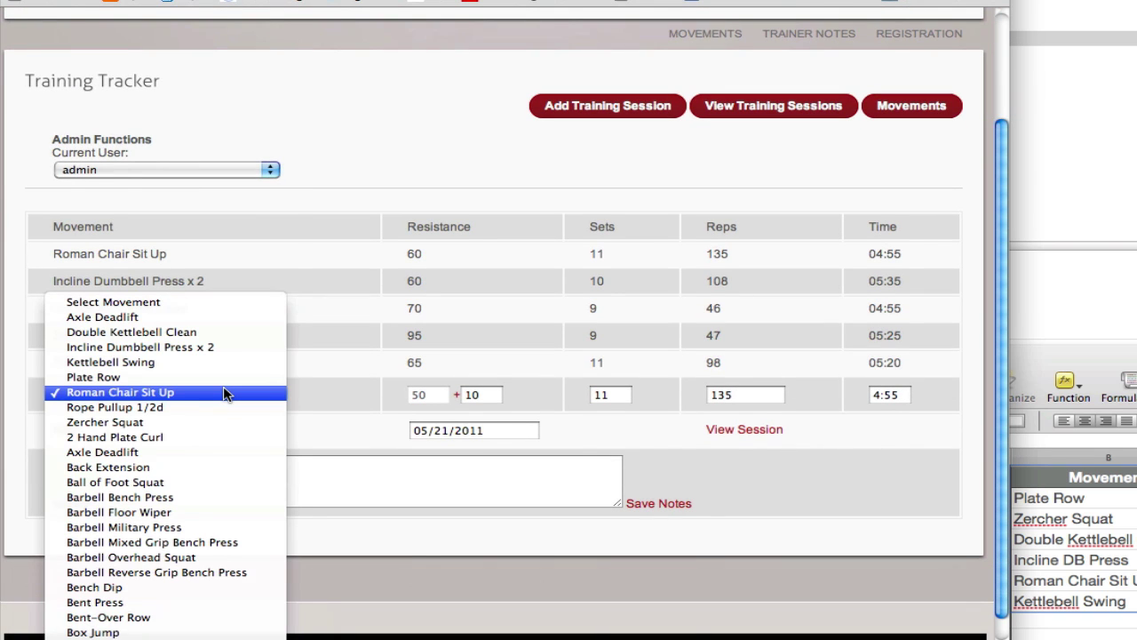
scroll(223, 394, down, 10)
scroll(223, 394, down, 3)
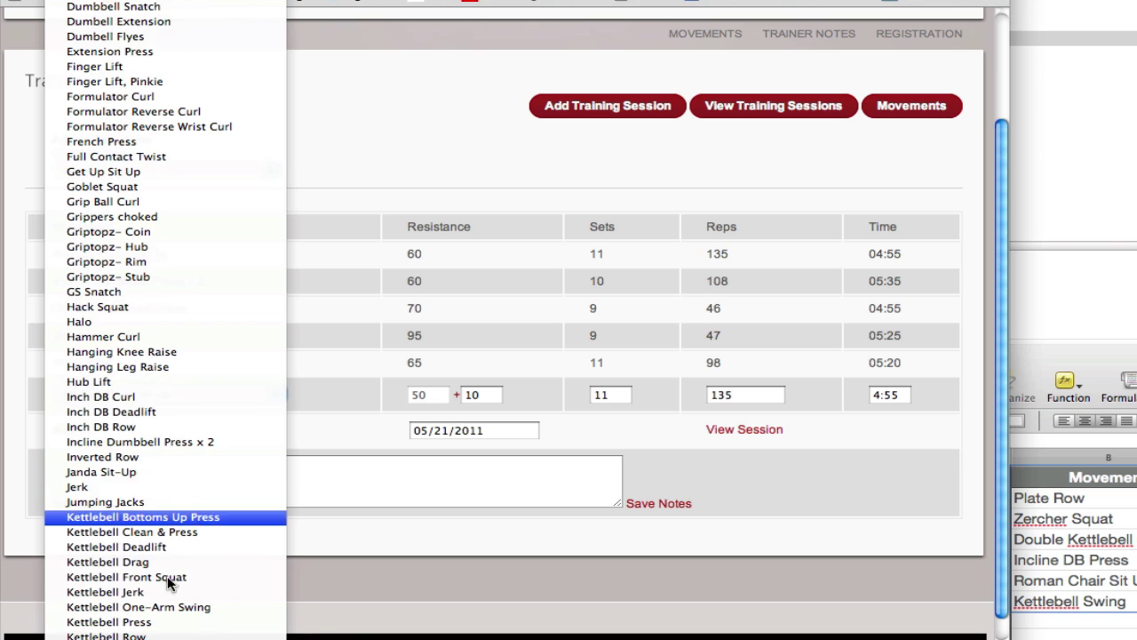
scroll(167, 604, down, 3)
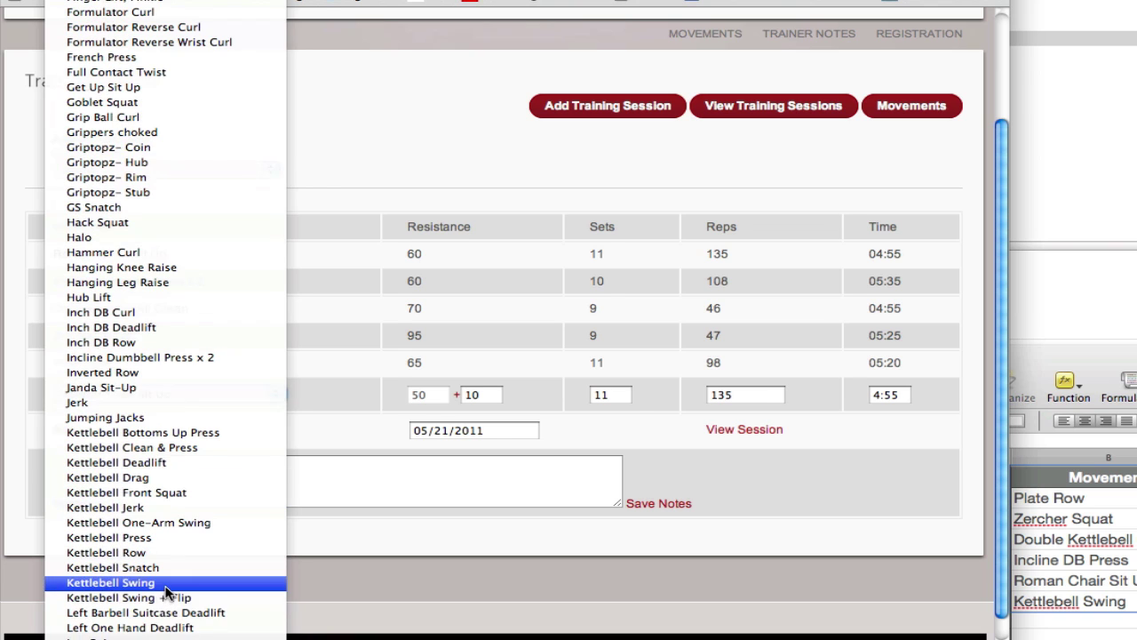
click(165, 583)
click(436, 395)
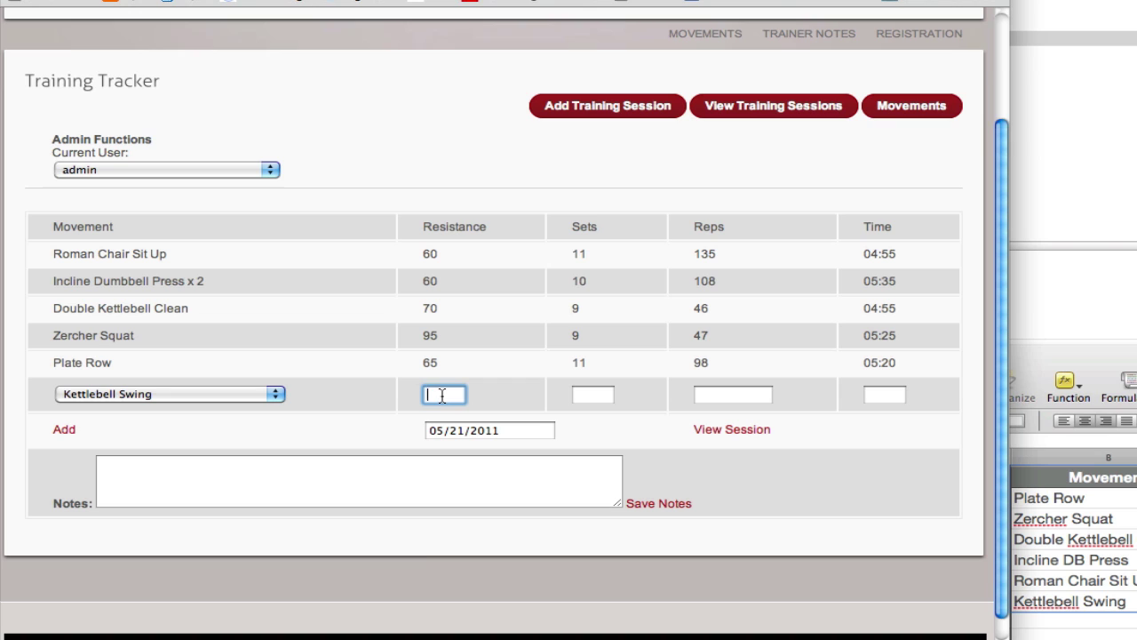
text(32k)
key(Tab)
text(8)
key(Tab)
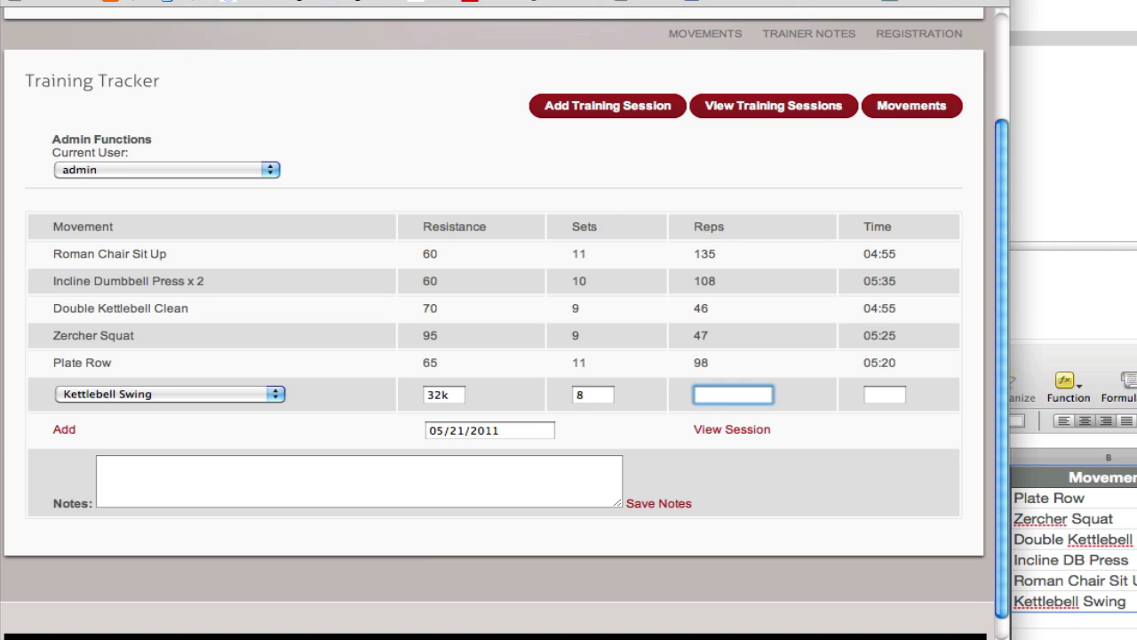
text(50)
text(4:45)
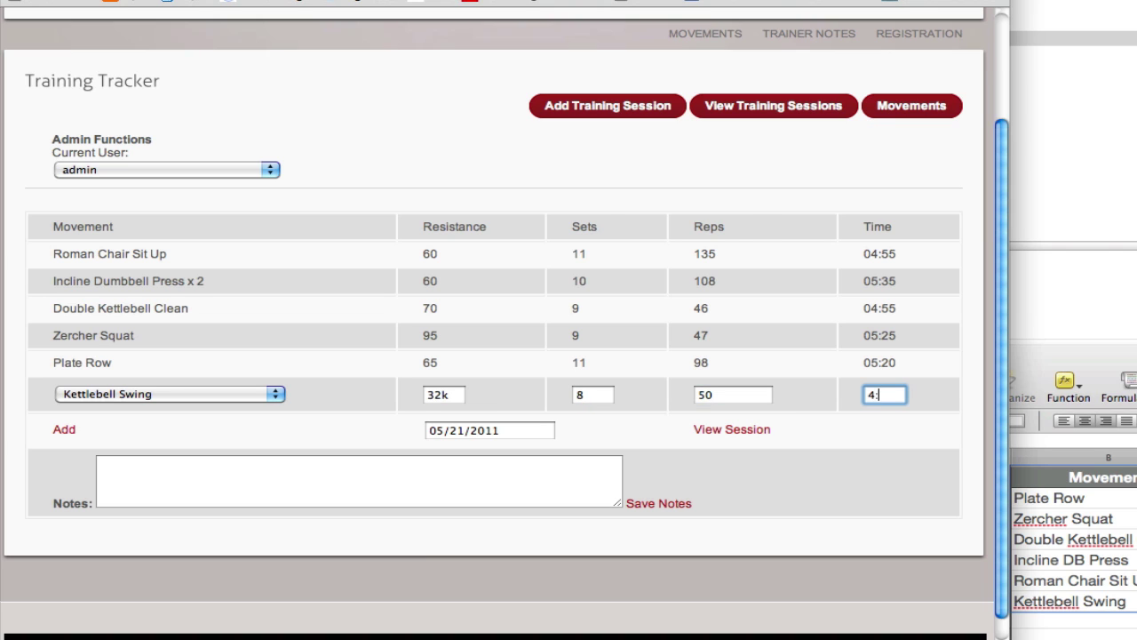
click(68, 430)
Log a second Kettlebell Swing entry at 36k resistance, 1 set, 13 reps.
drag(455, 425, 405, 428)
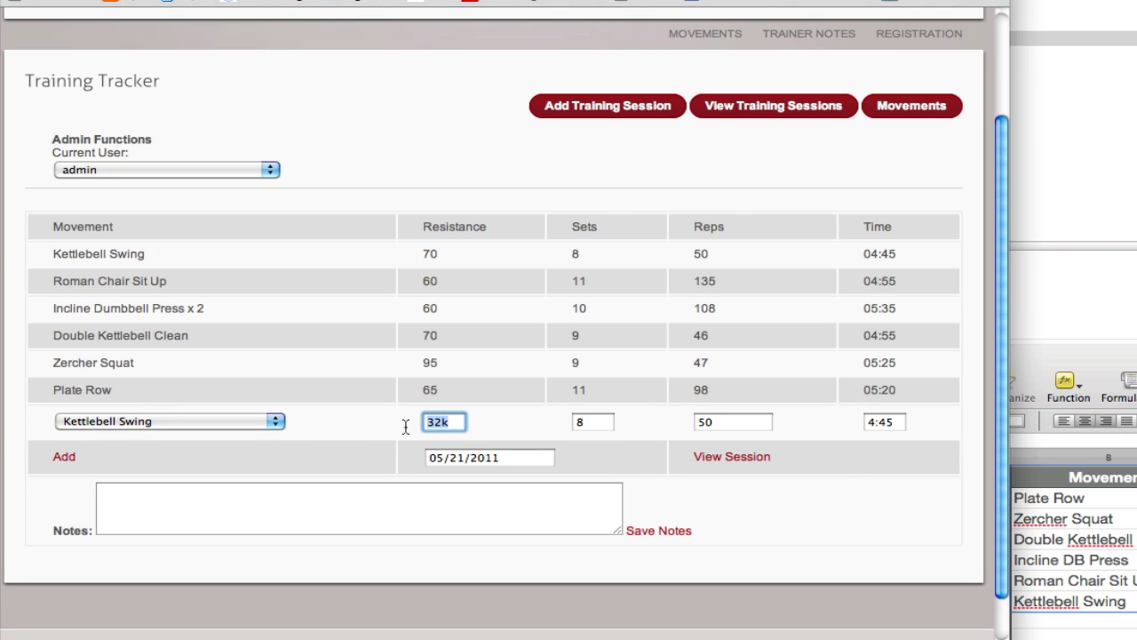
text(36k)
key(Tab)
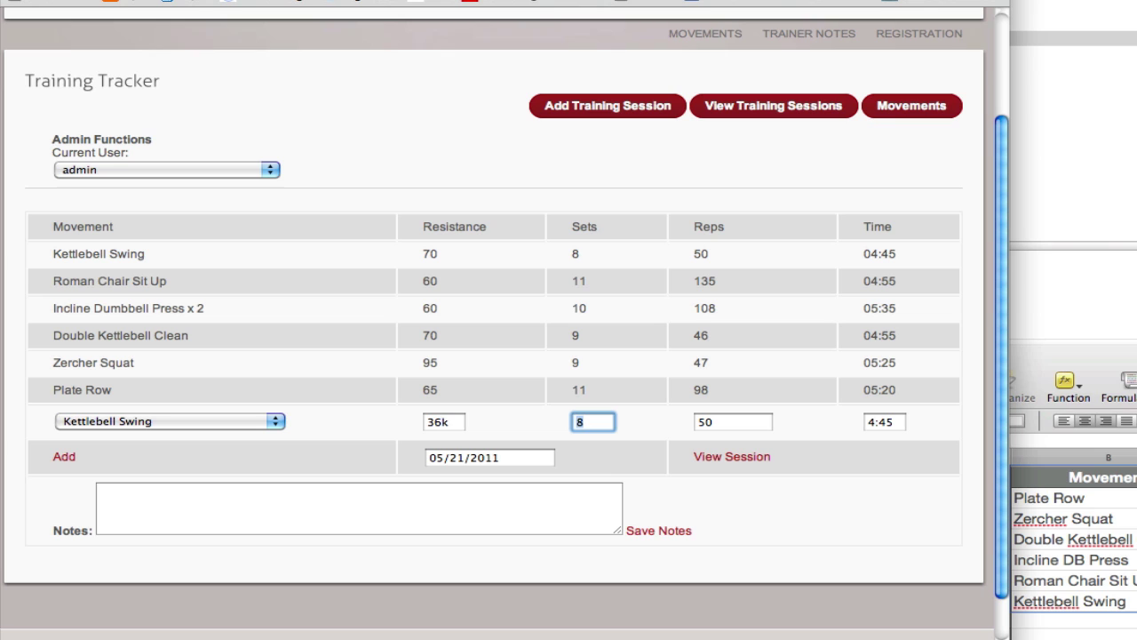
text(1)
key(Tab)
text(13)
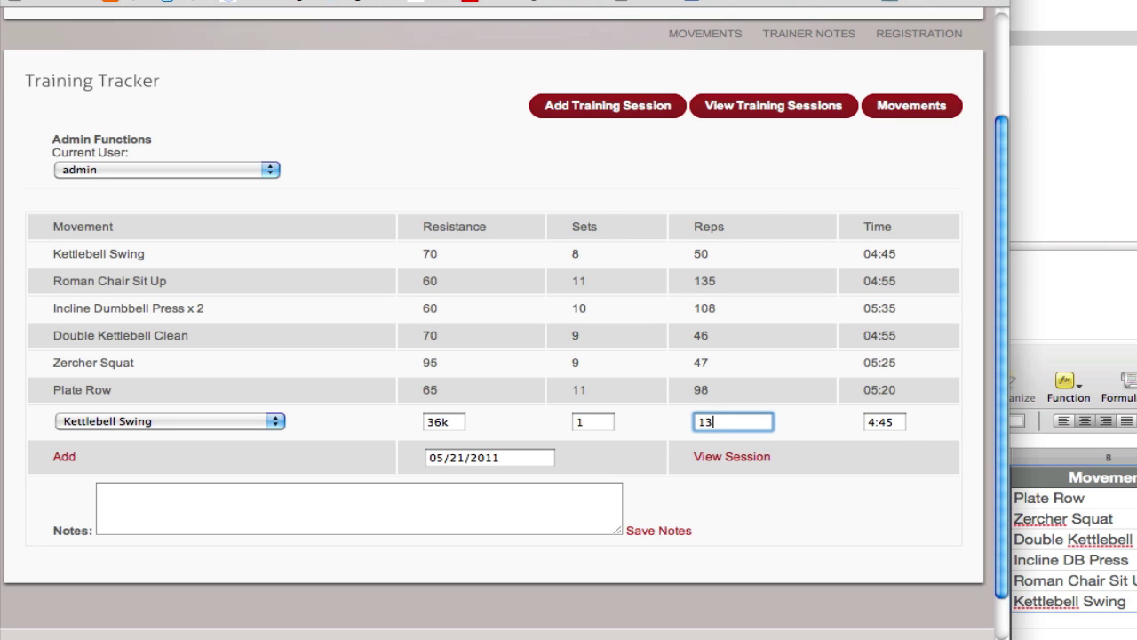
key(Tab)
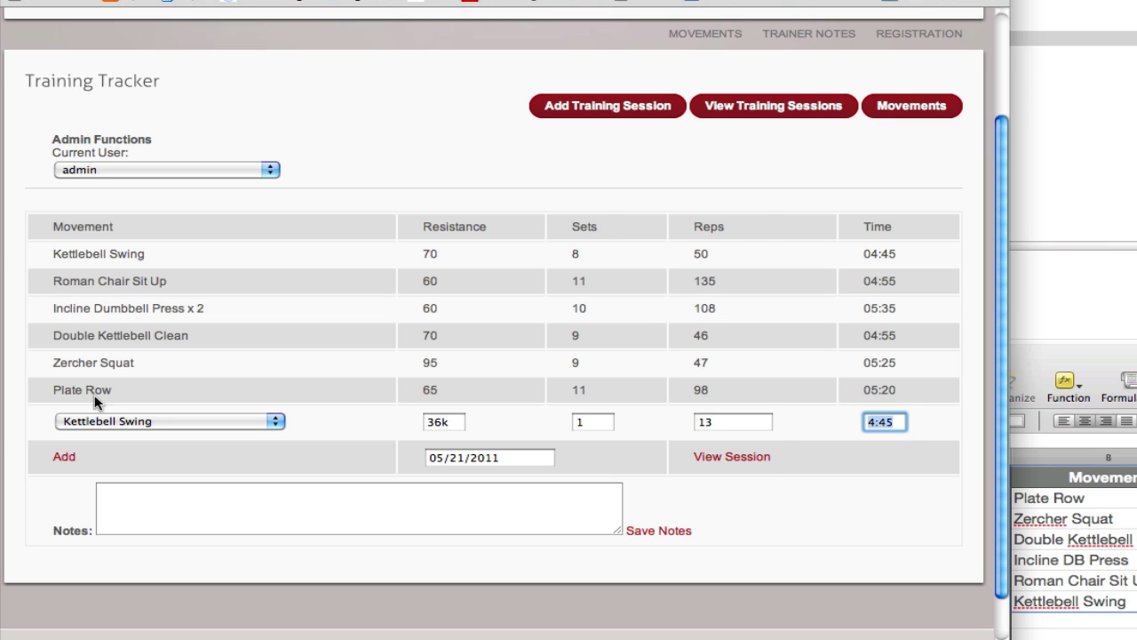
click(62, 458)
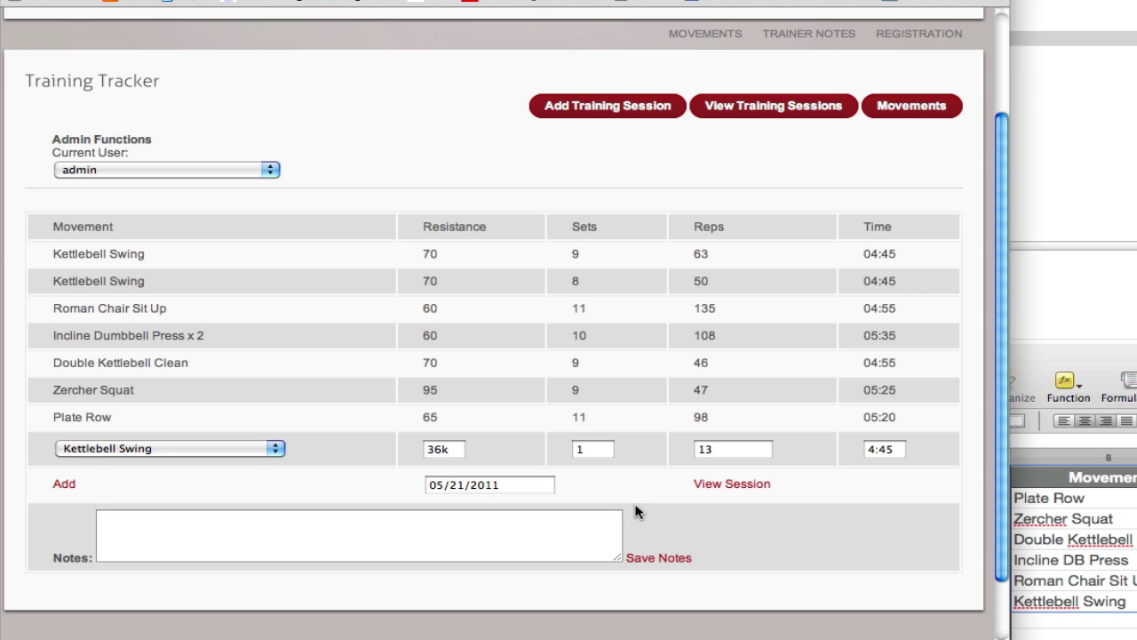
View the 05/21/2011 session table with volume, density, PR and trend for all six movements.
click(762, 485)
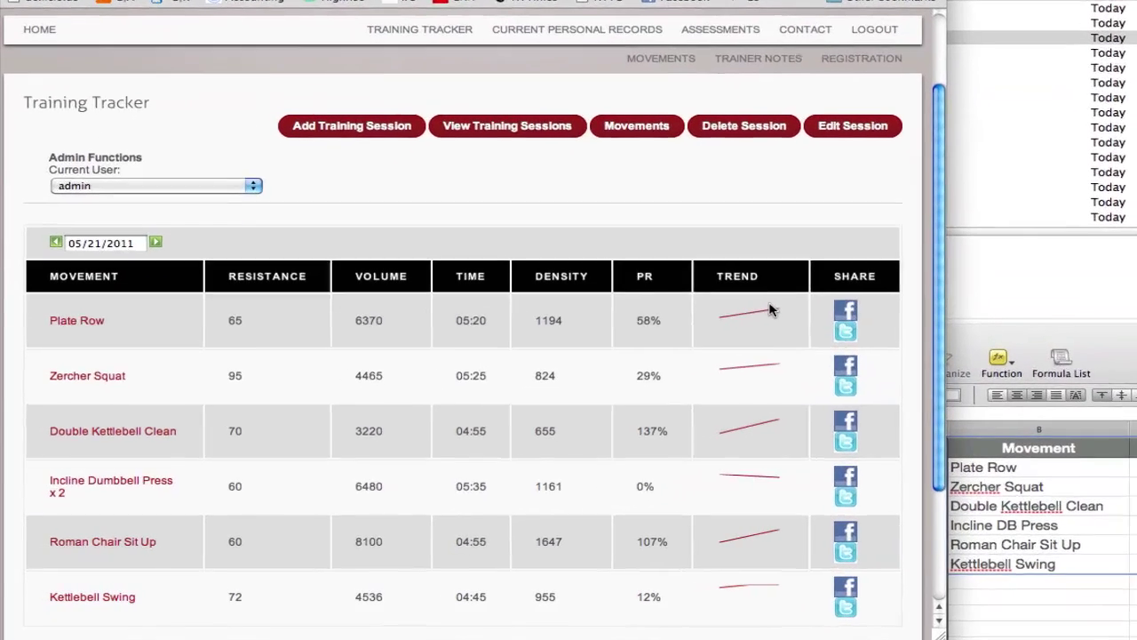
scroll(724, 208, down, 1)
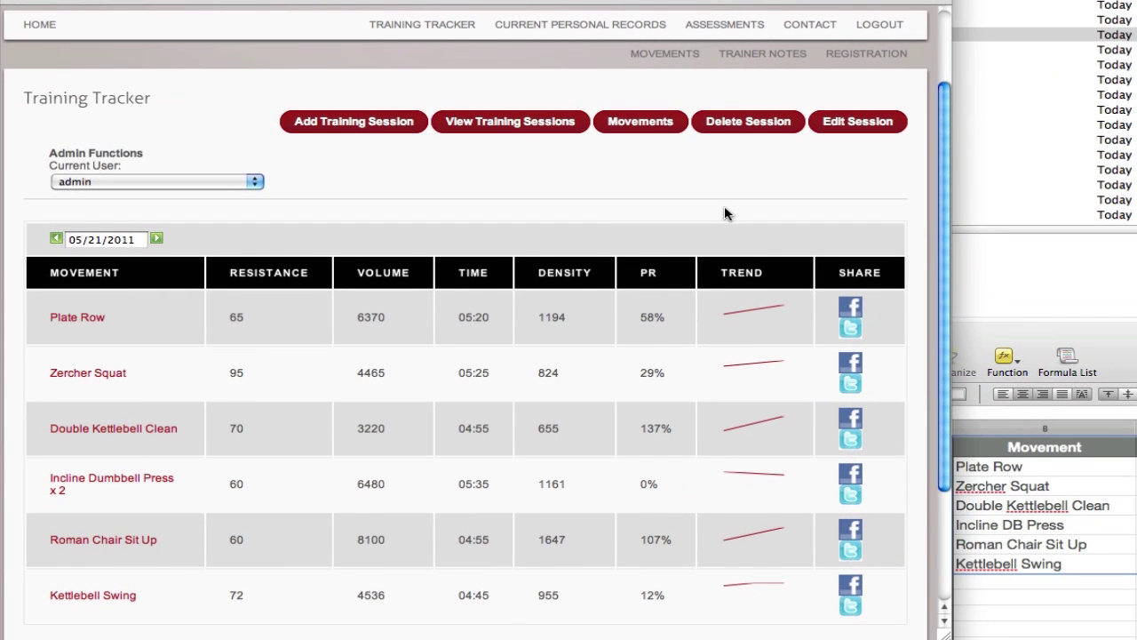